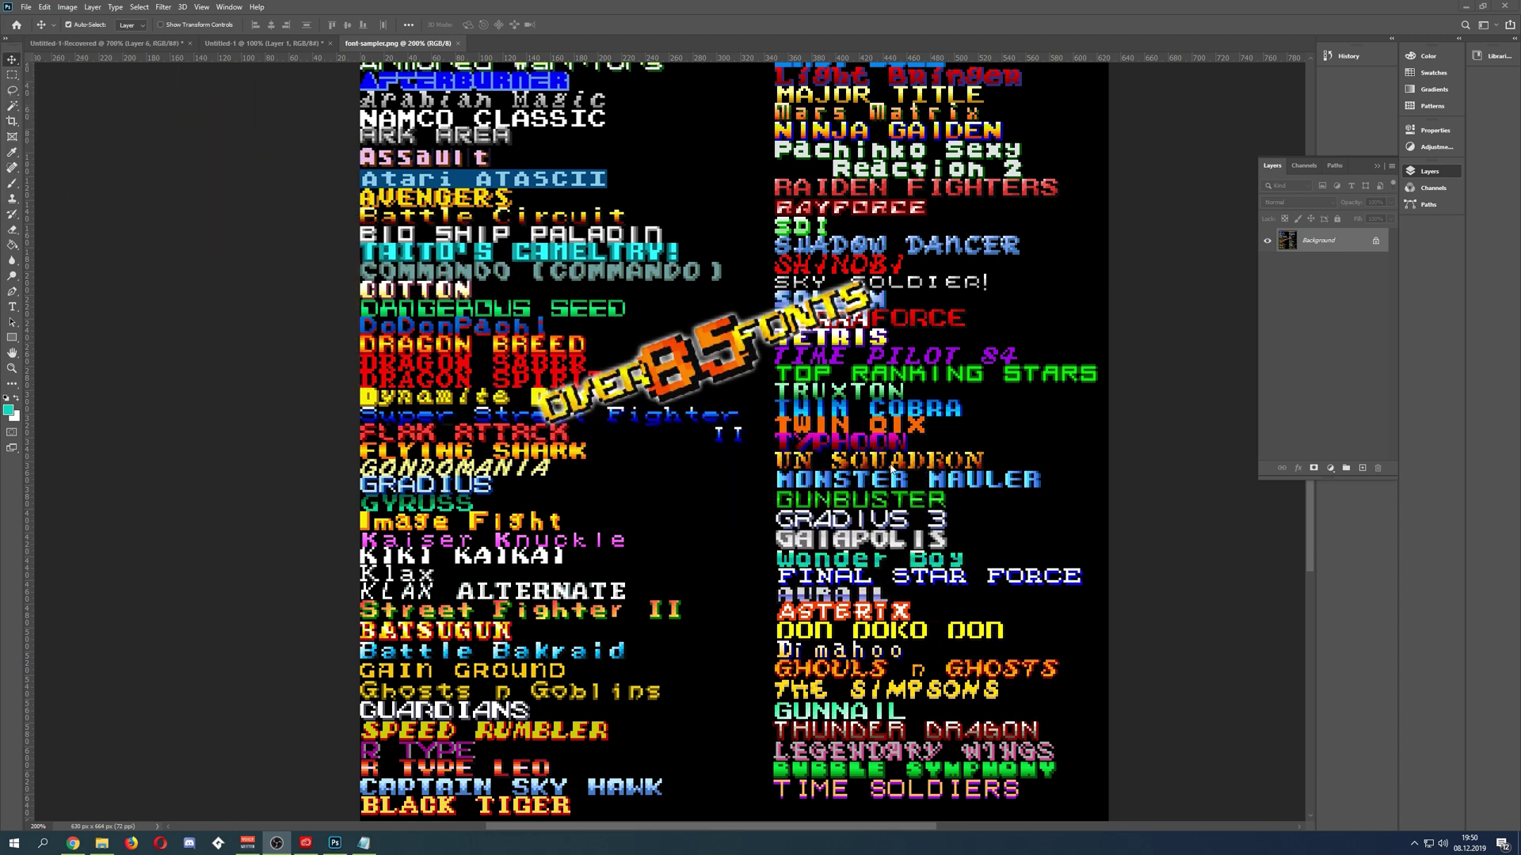
- Look over the font sampler in Photoshop, then switch to the Coca-Cola logo image results
{"action": "left_click", "coordinate": [674, 499]}
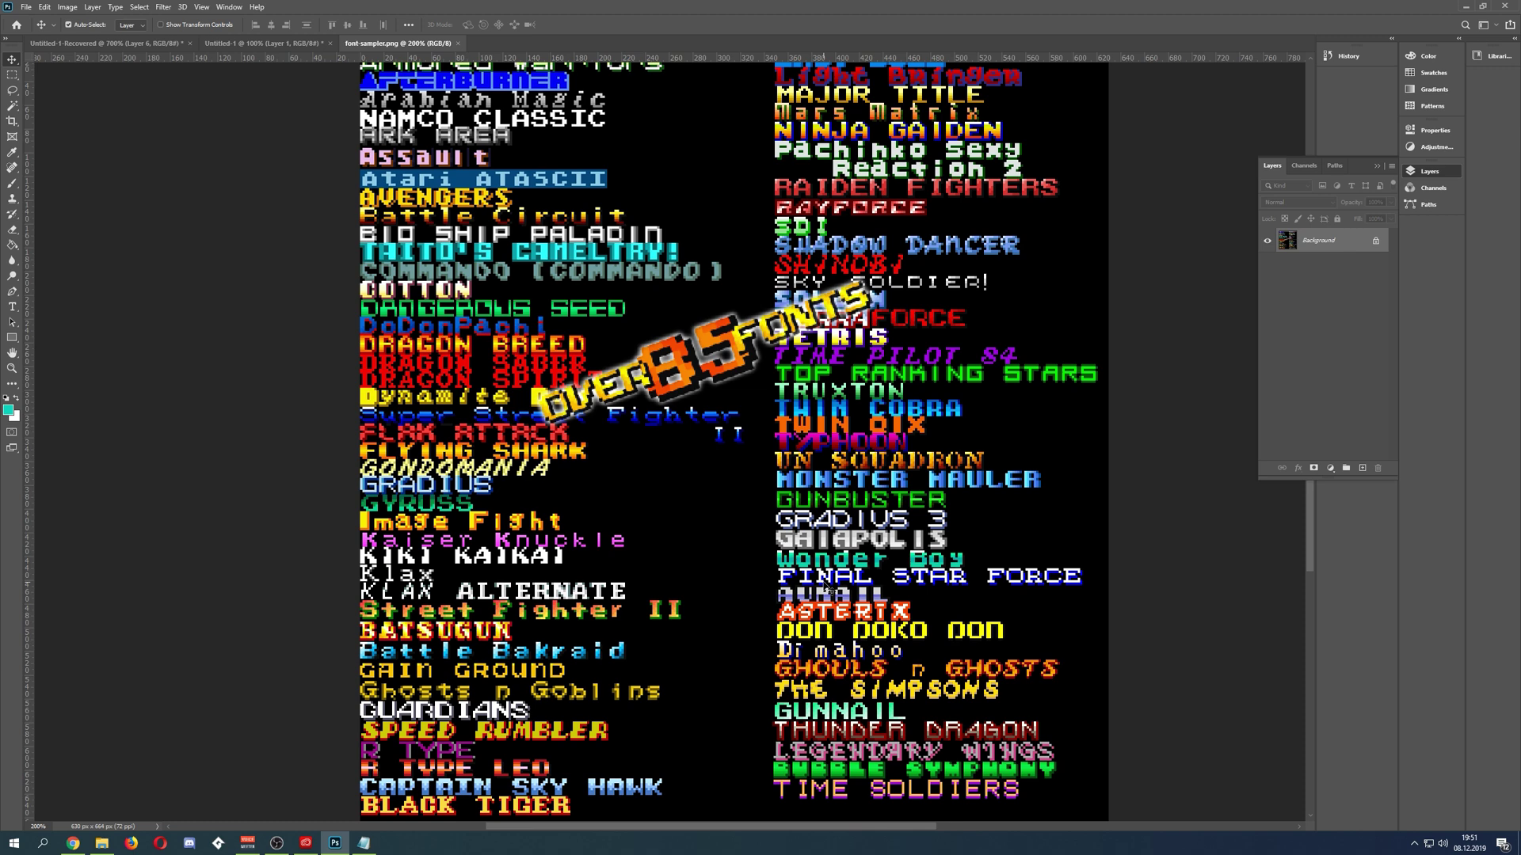
{"action": "scroll", "coordinate": [871, 458], "scroll_direction": "up", "scroll_amount": 3}
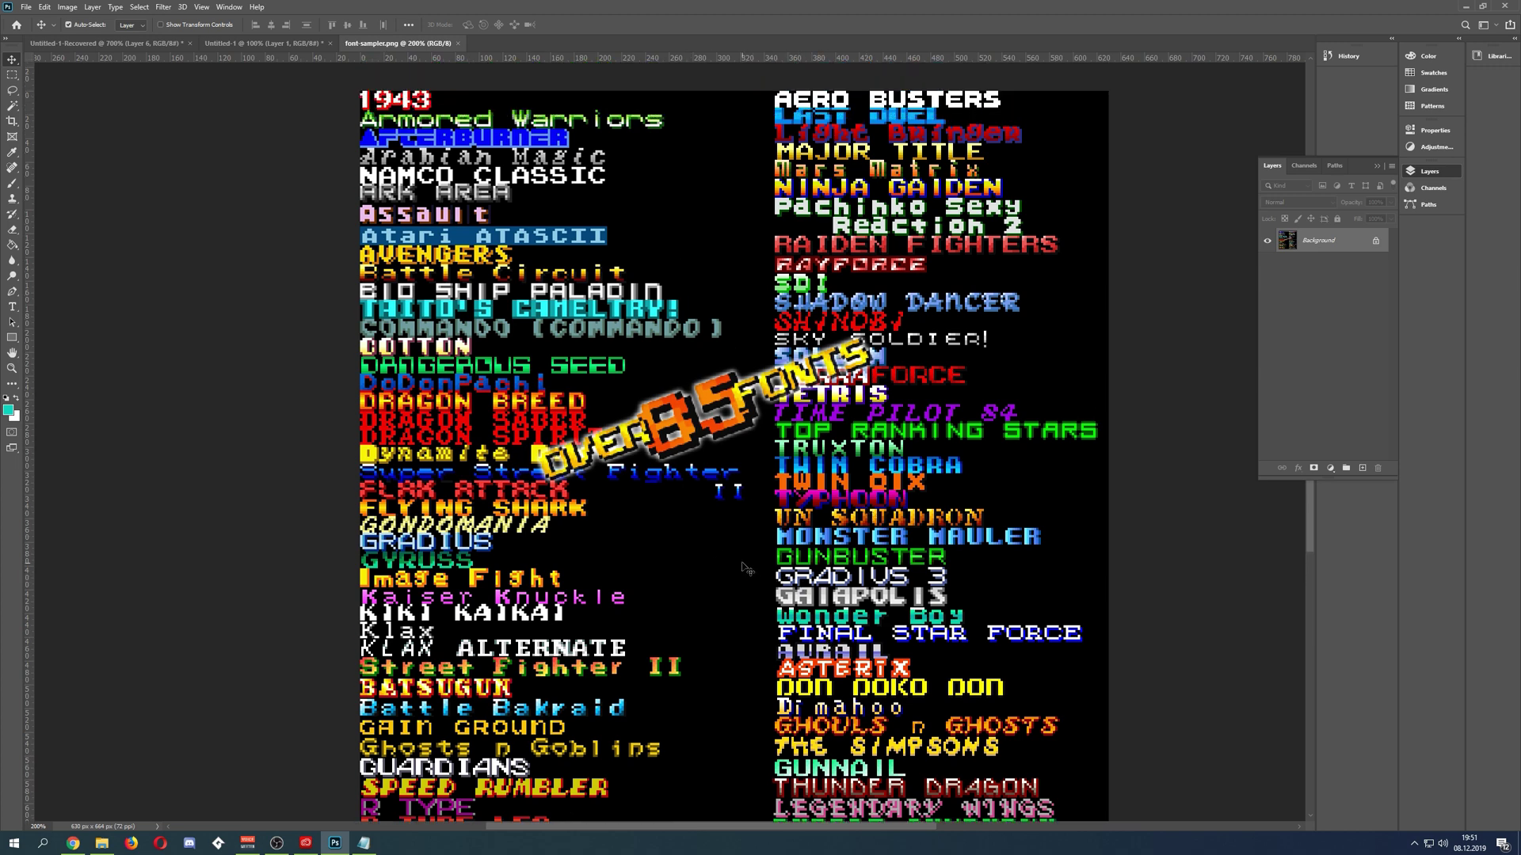
{"action": "scroll", "coordinate": [745, 567], "scroll_direction": "down", "scroll_amount": 3}
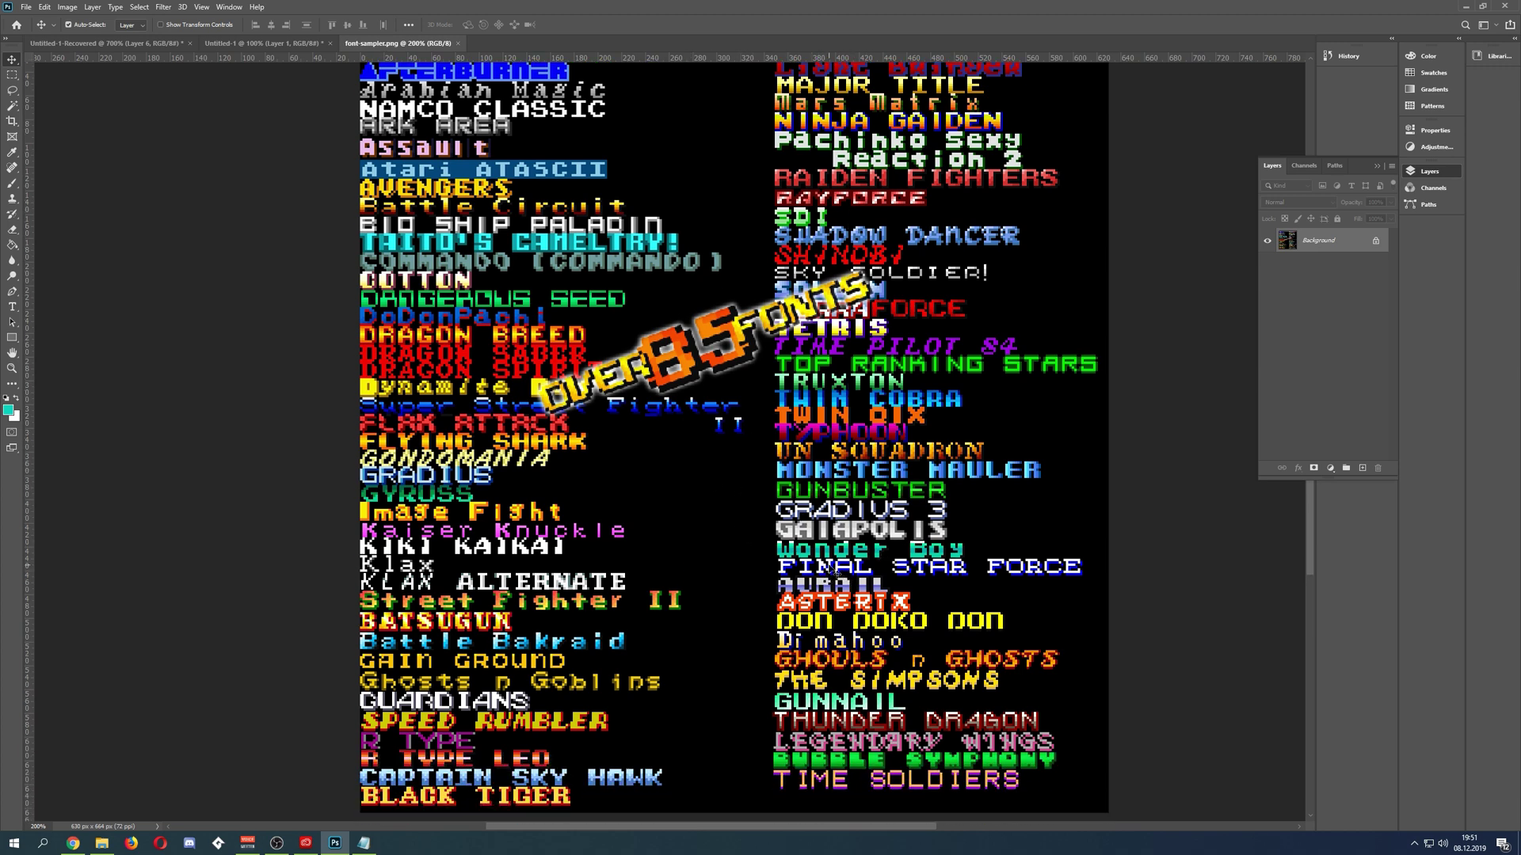
{"action": "scroll", "coordinate": [830, 568], "scroll_direction": "up", "scroll_amount": 1}
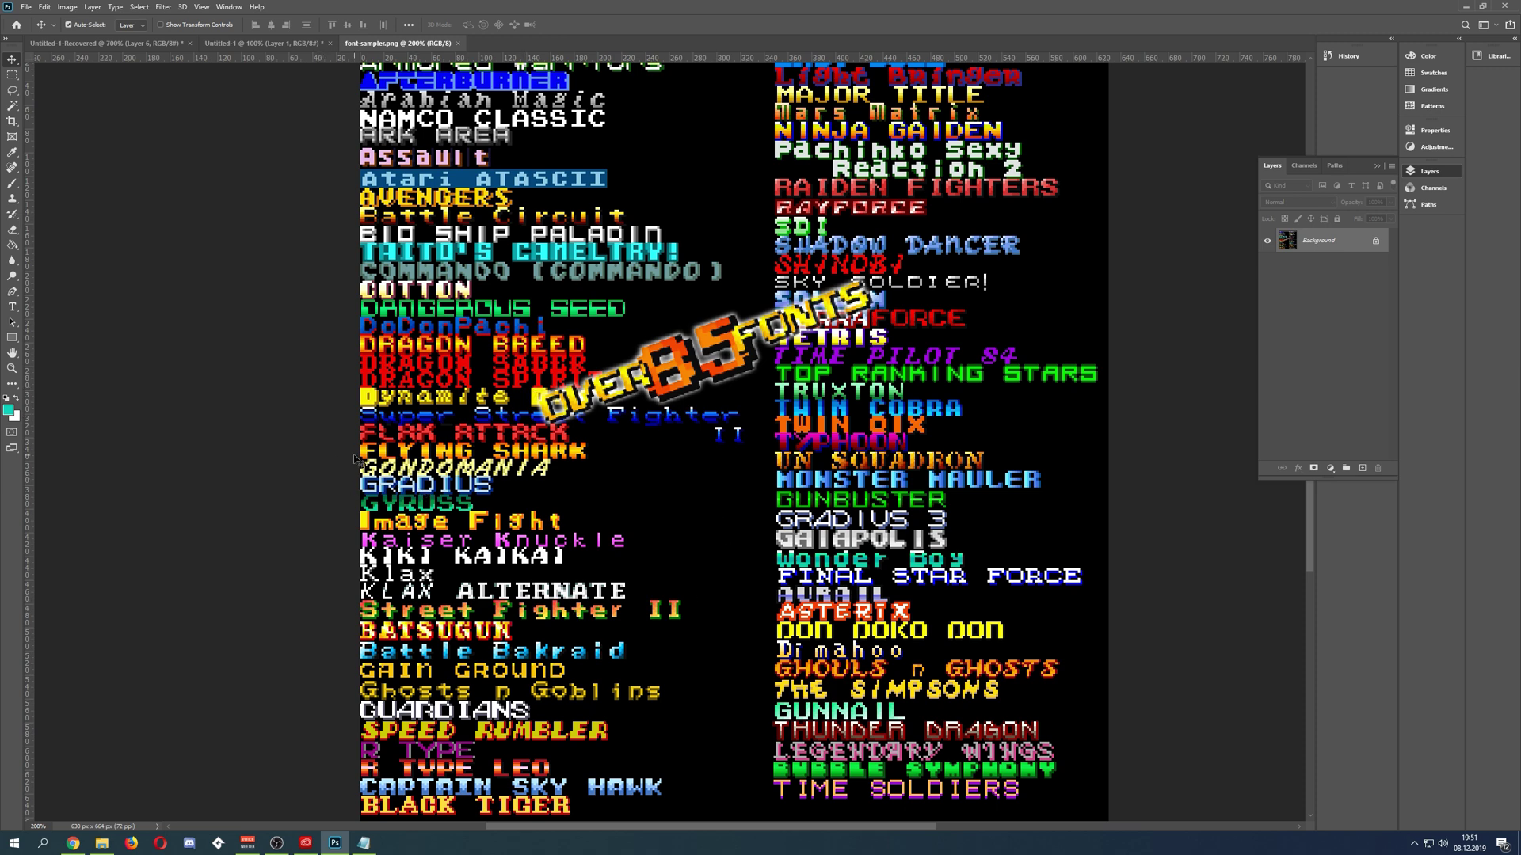
{"action": "scroll", "coordinate": [354, 458], "scroll_direction": "up", "scroll_amount": 1}
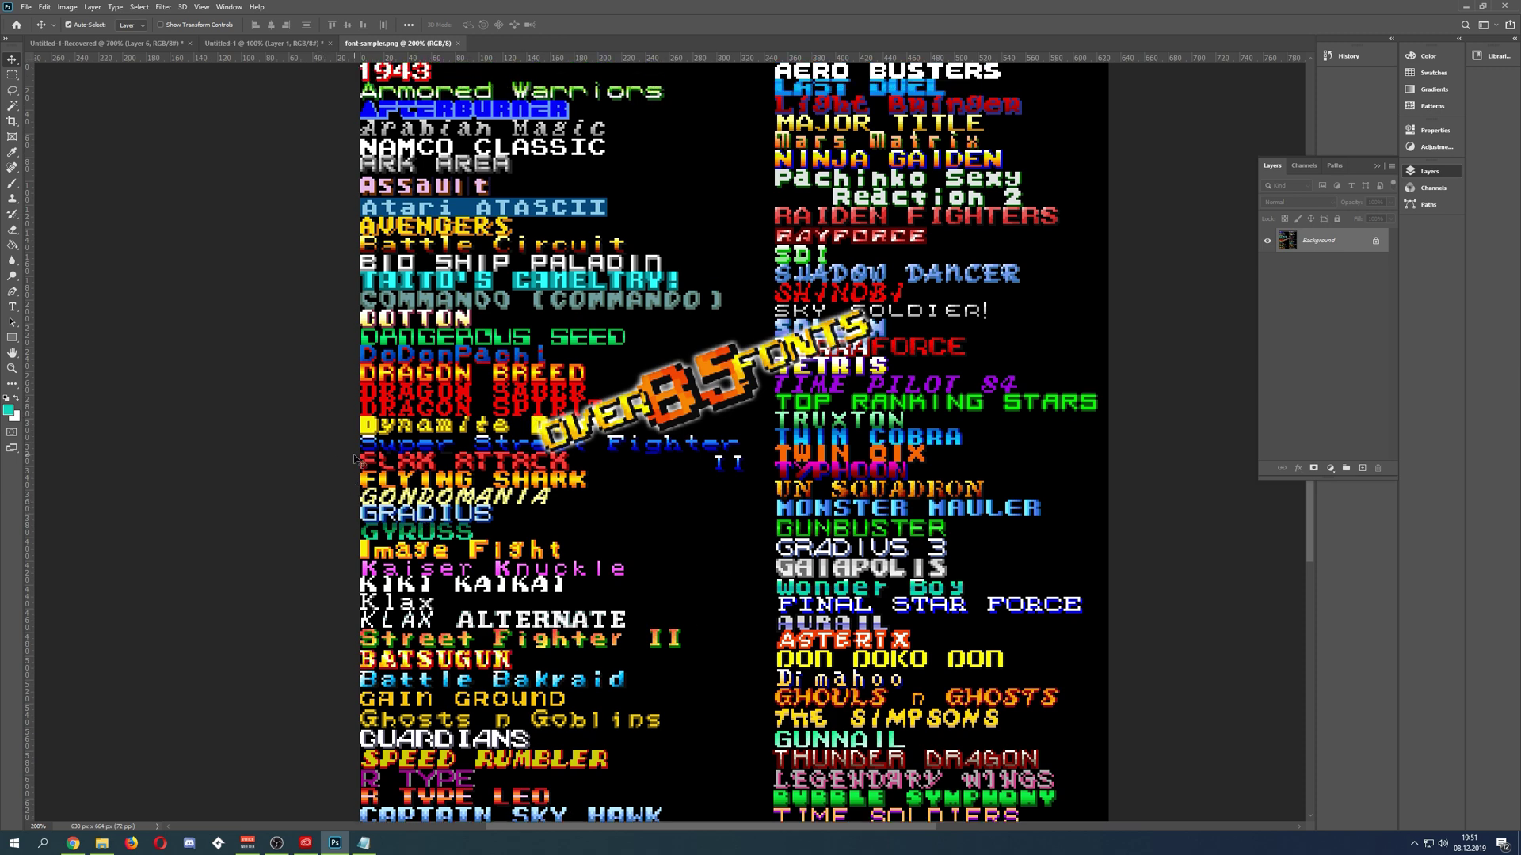
{"action": "scroll", "coordinate": [354, 458], "scroll_direction": "down", "scroll_amount": 2}
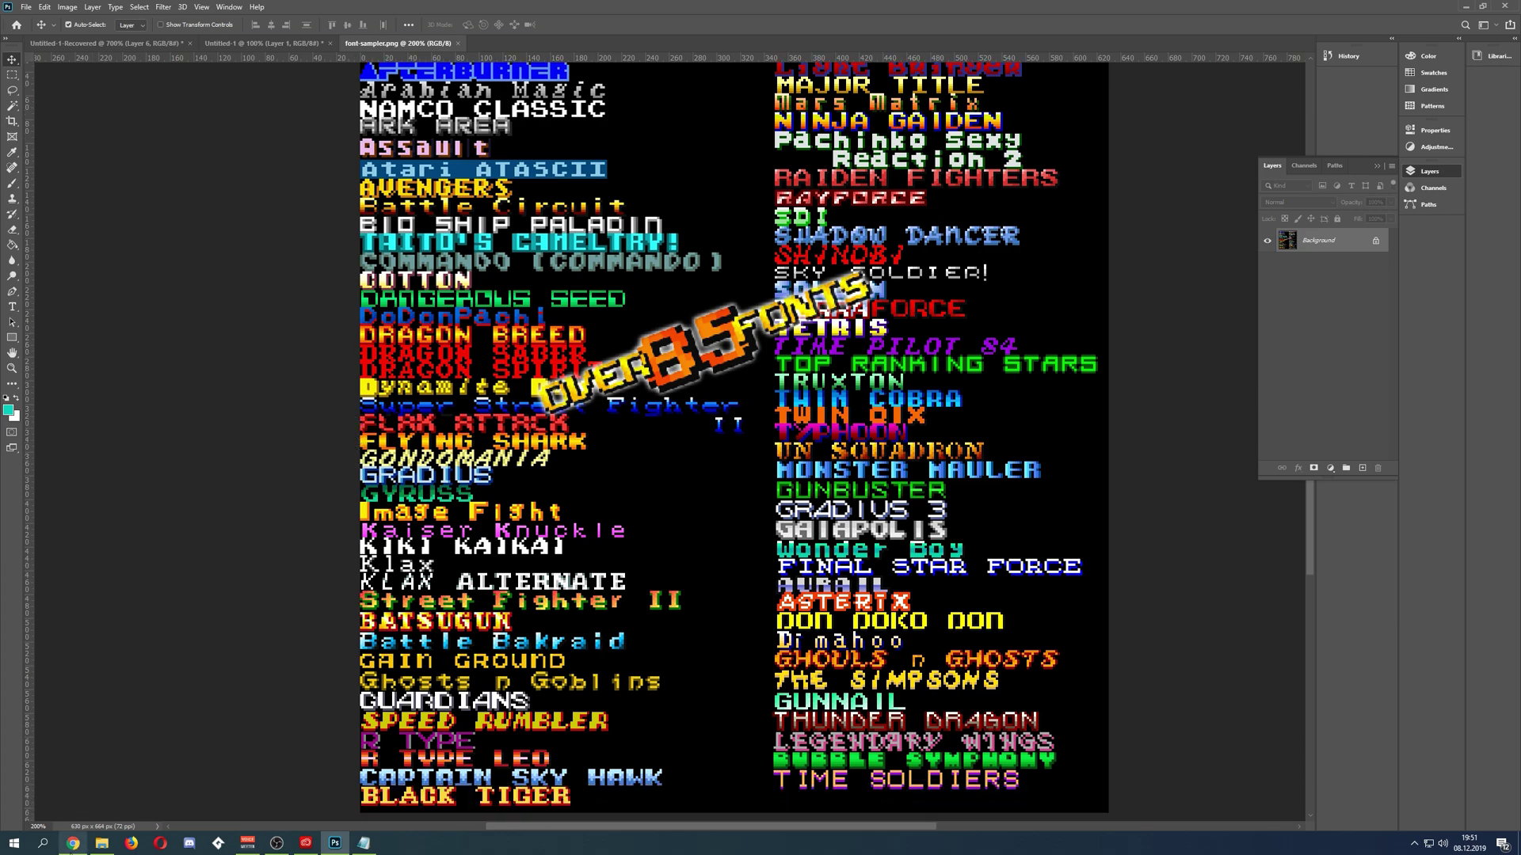
{"action": "left_click", "coordinate": [72, 842]}
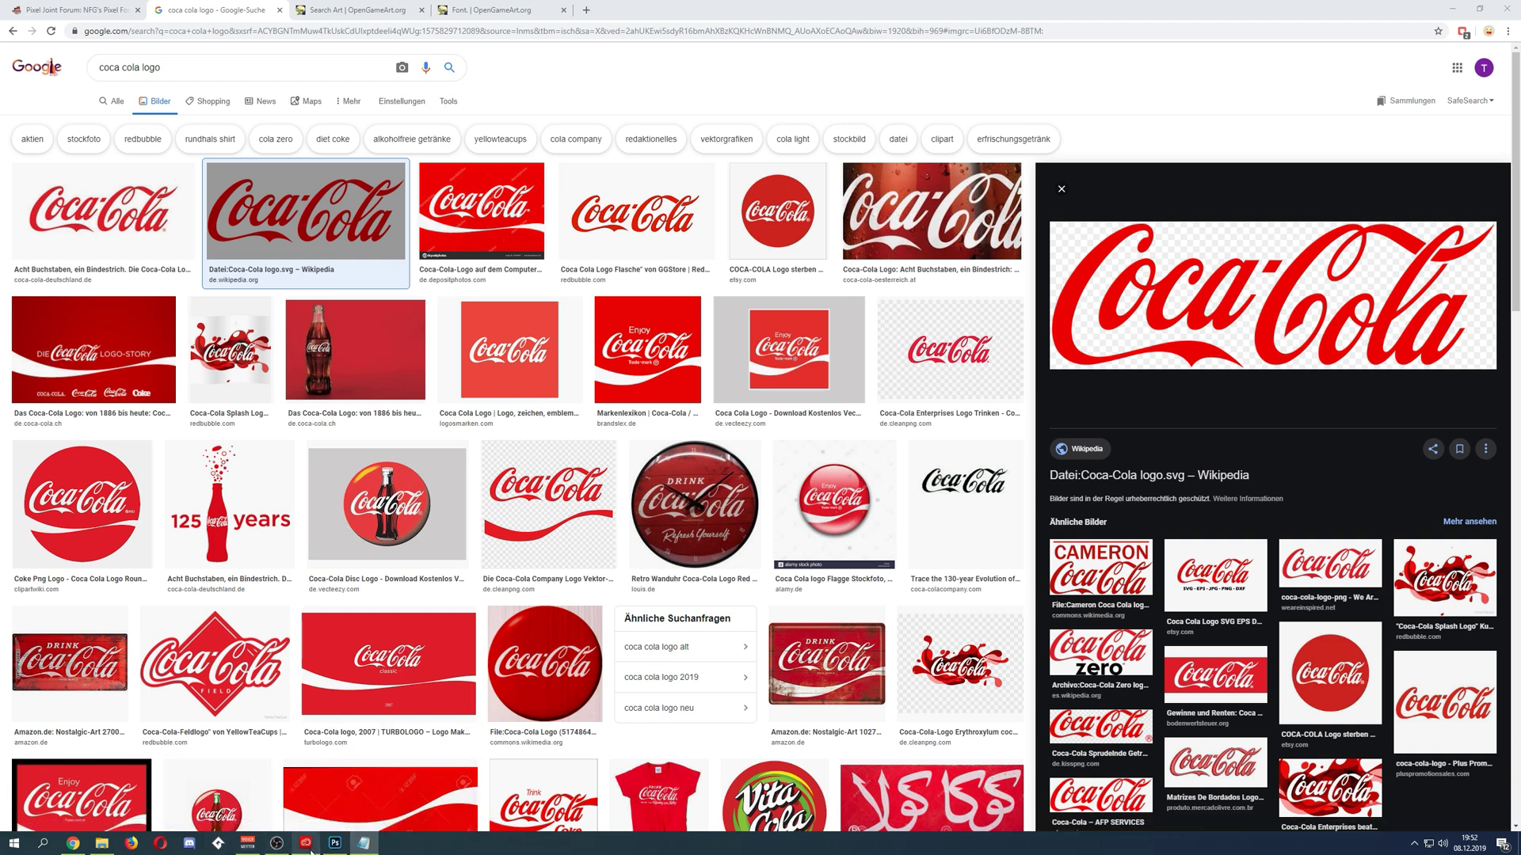
- Return to the font sampler, then flip between the OpenGameArt Font page and the search results
{"action": "mouse_move", "coordinate": [336, 835]}
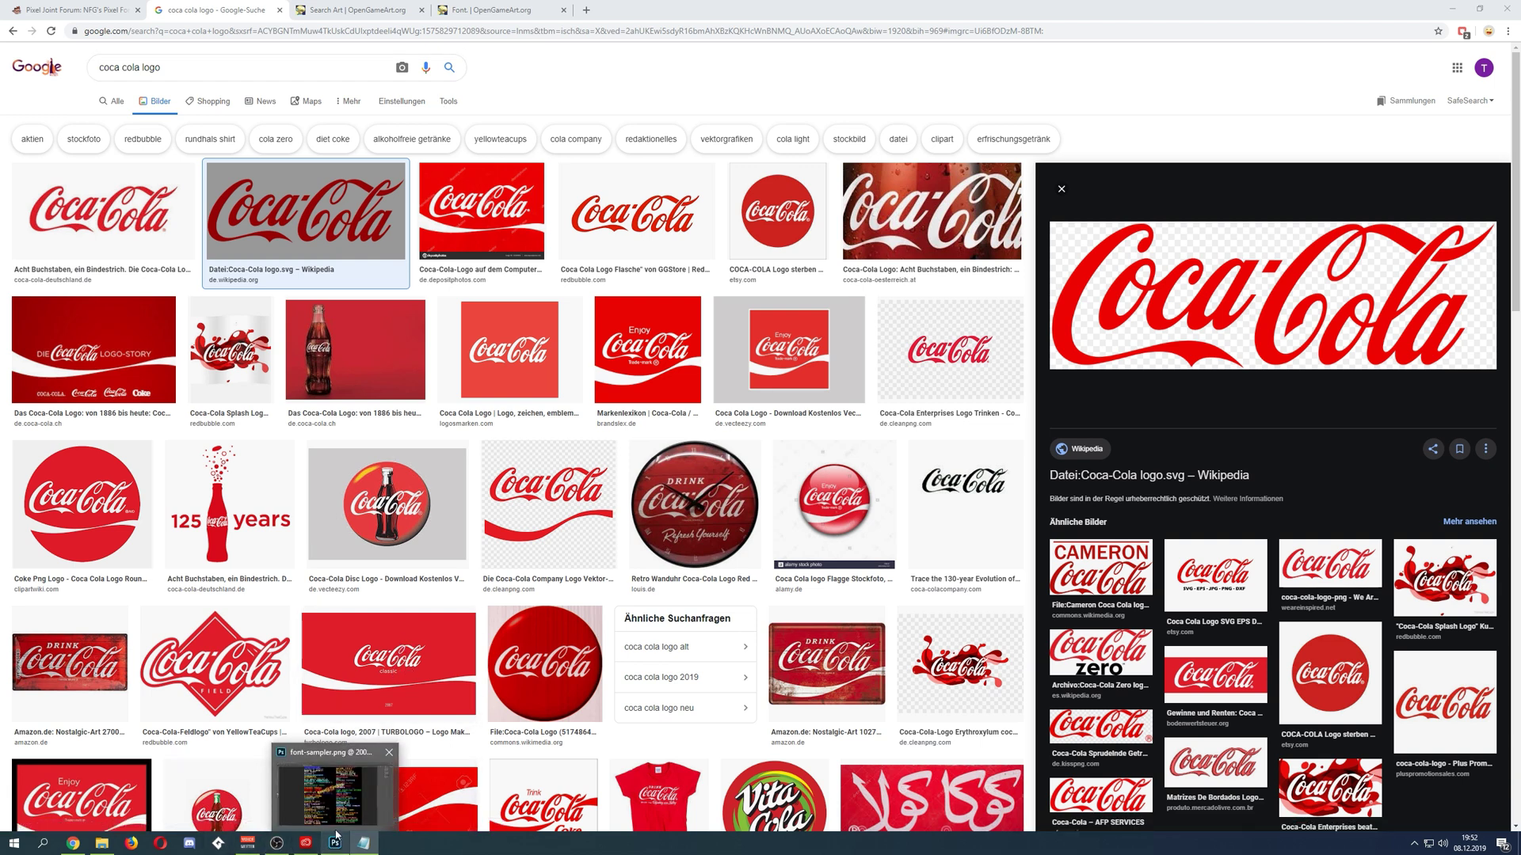
{"action": "left_click", "coordinate": [336, 846]}
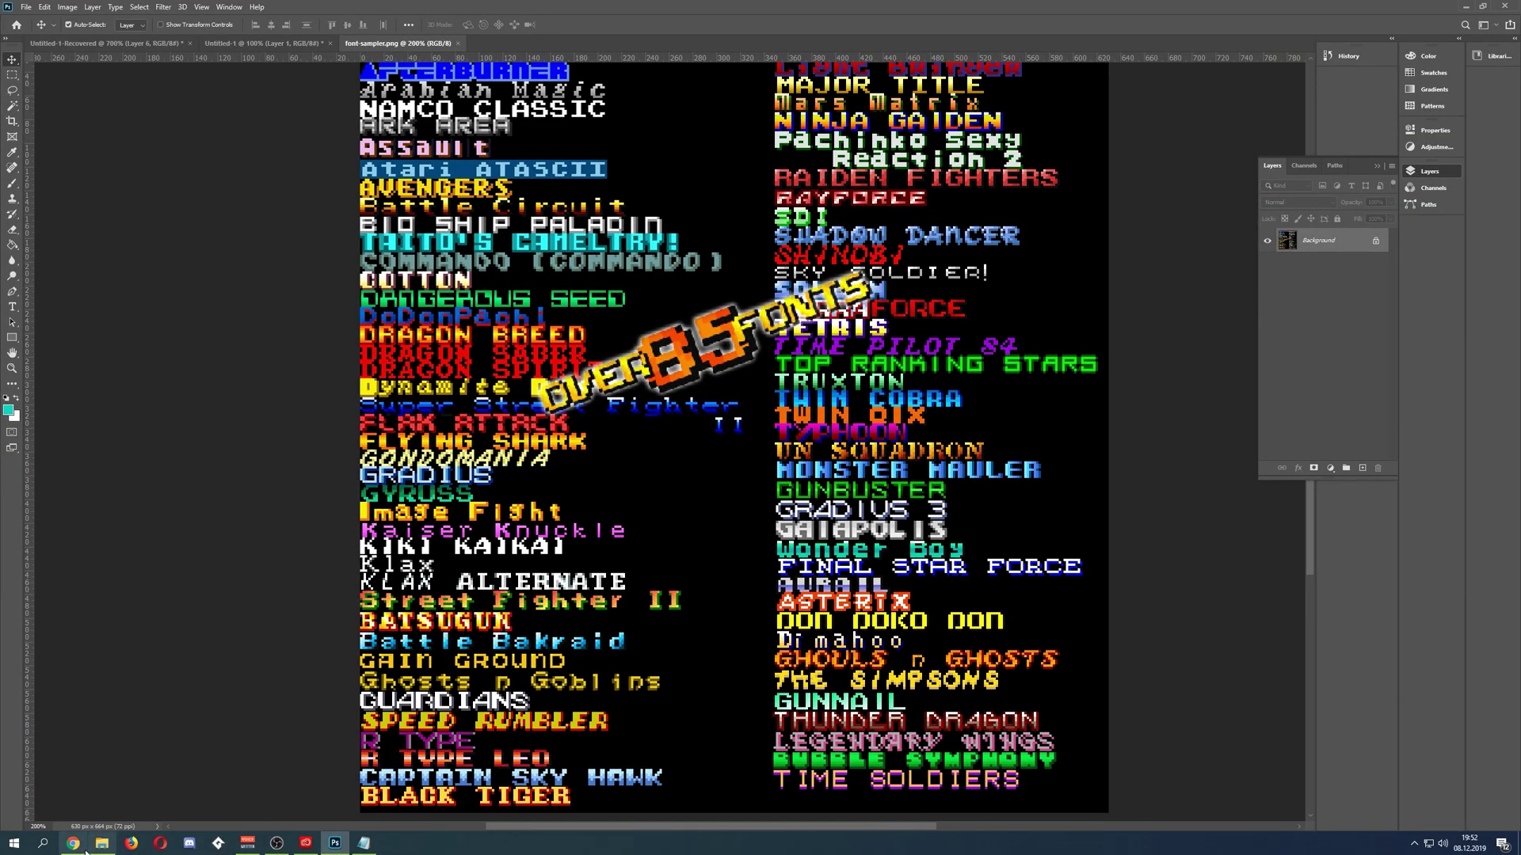
{"action": "left_click", "coordinate": [73, 844]}
{"action": "left_click", "coordinate": [495, 9]}
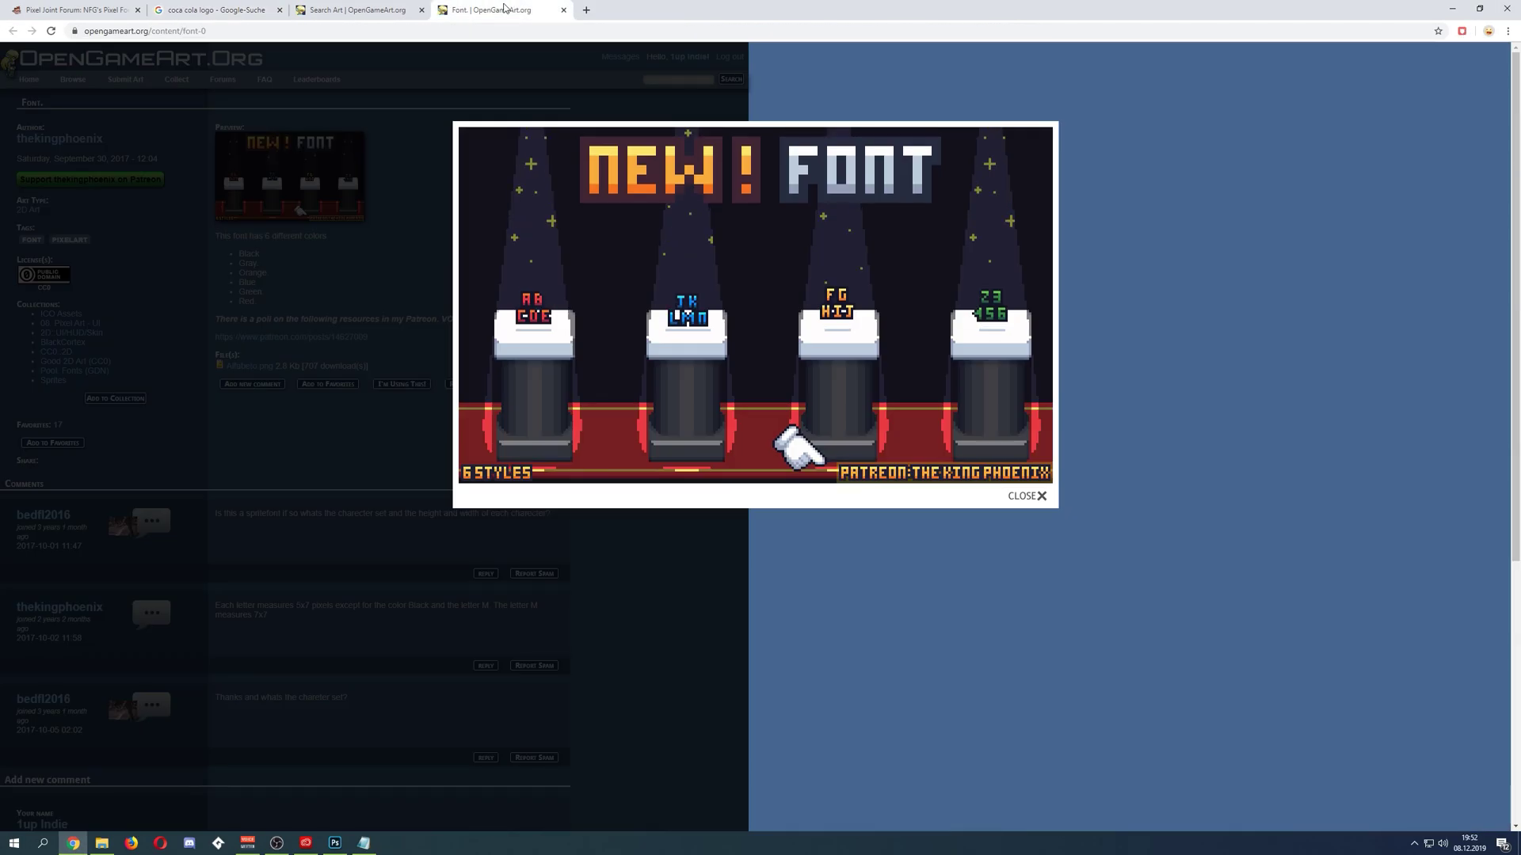
{"action": "left_click", "coordinate": [357, 9]}
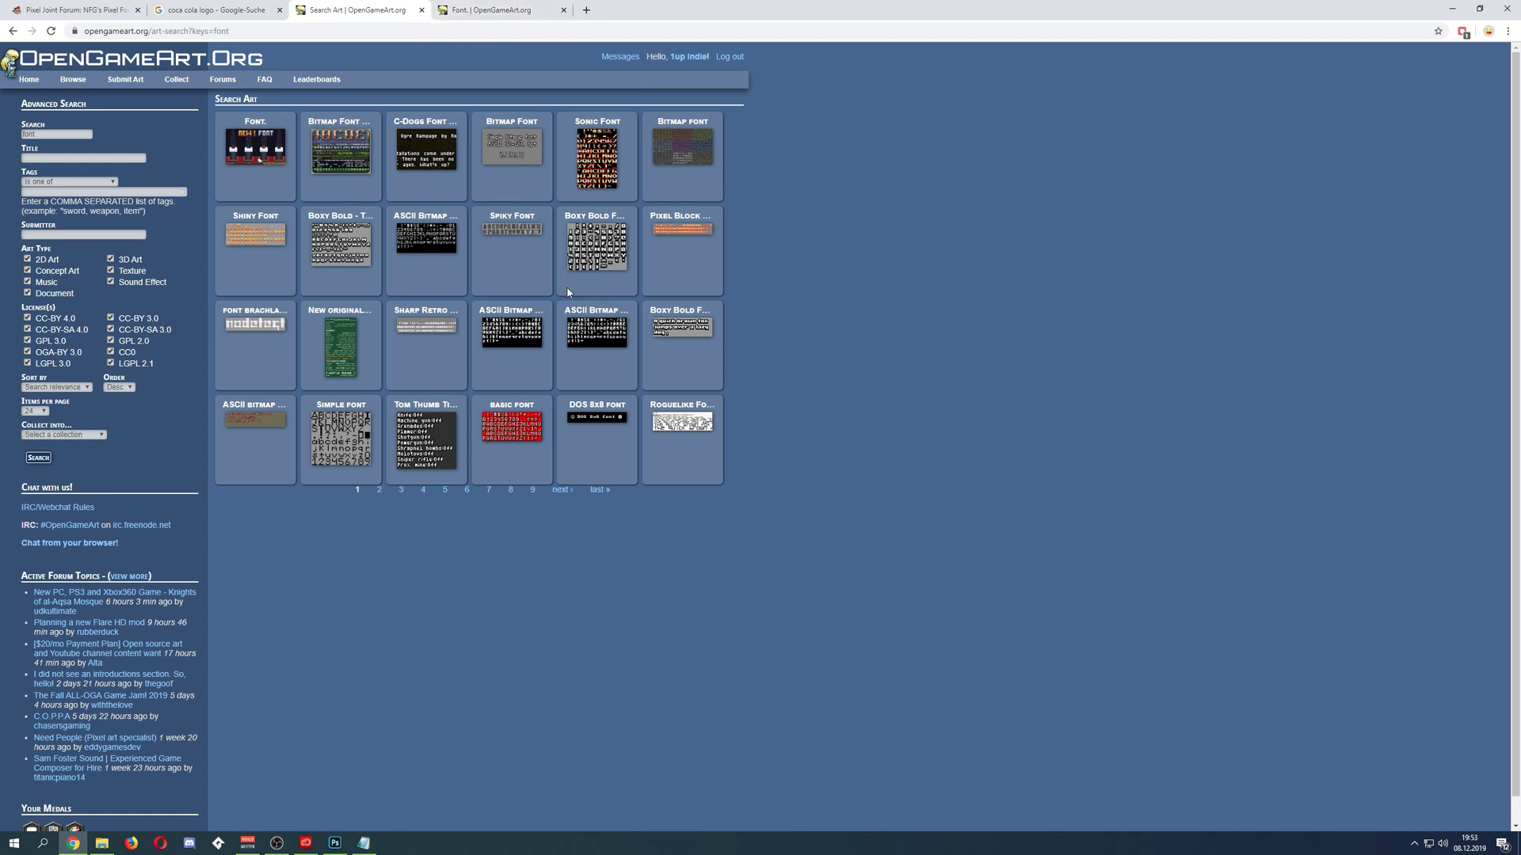
{"action": "left_click", "coordinate": [499, 10]}
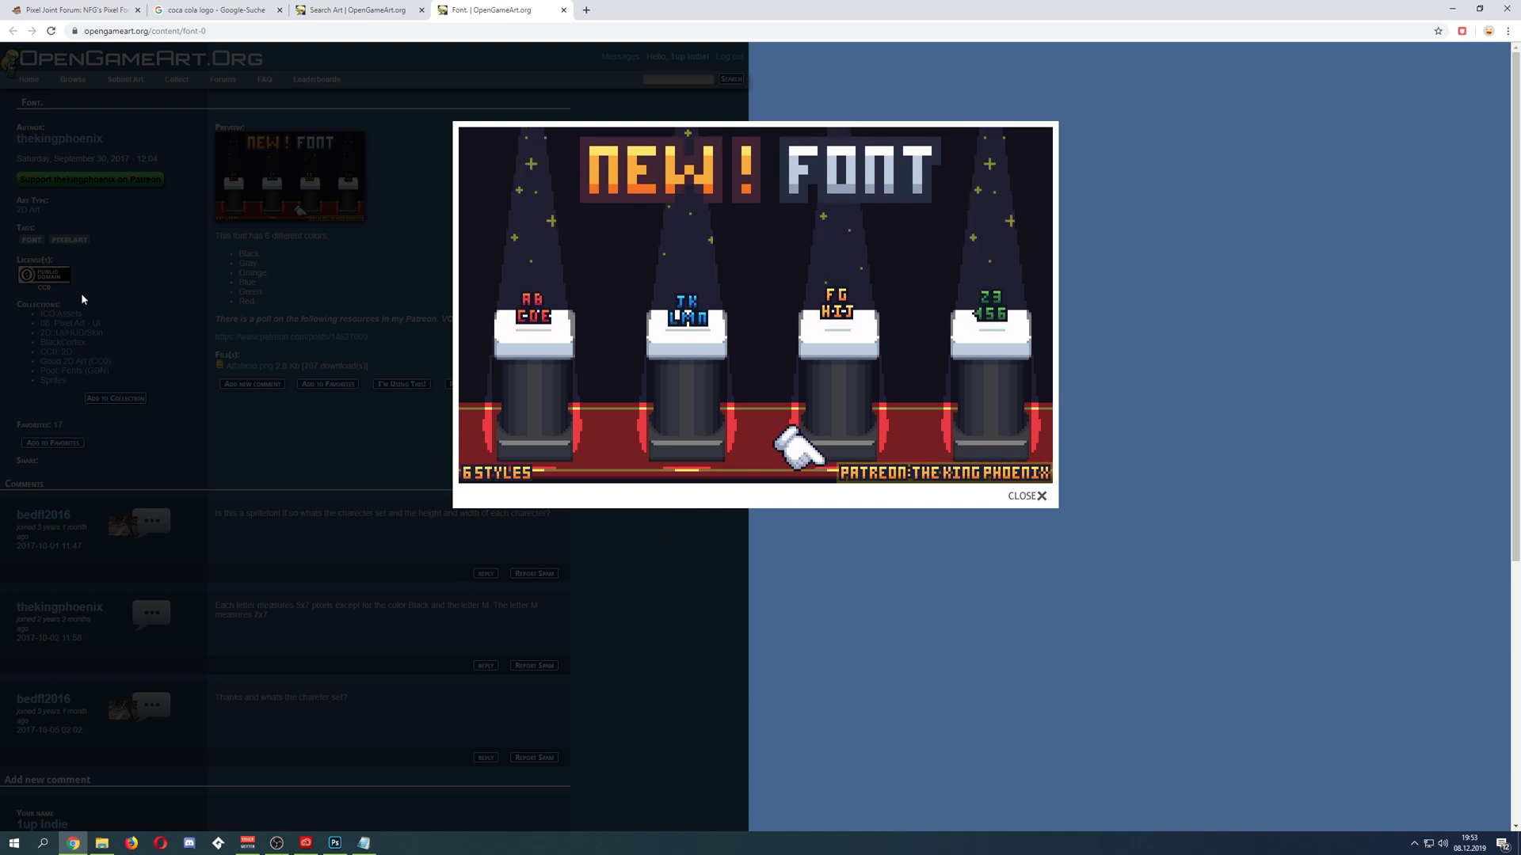
- Close the New! Font preview lightbox and go back to the 'font' search results
{"action": "left_click", "coordinate": [136, 298]}
{"action": "left_click", "coordinate": [666, 556]}
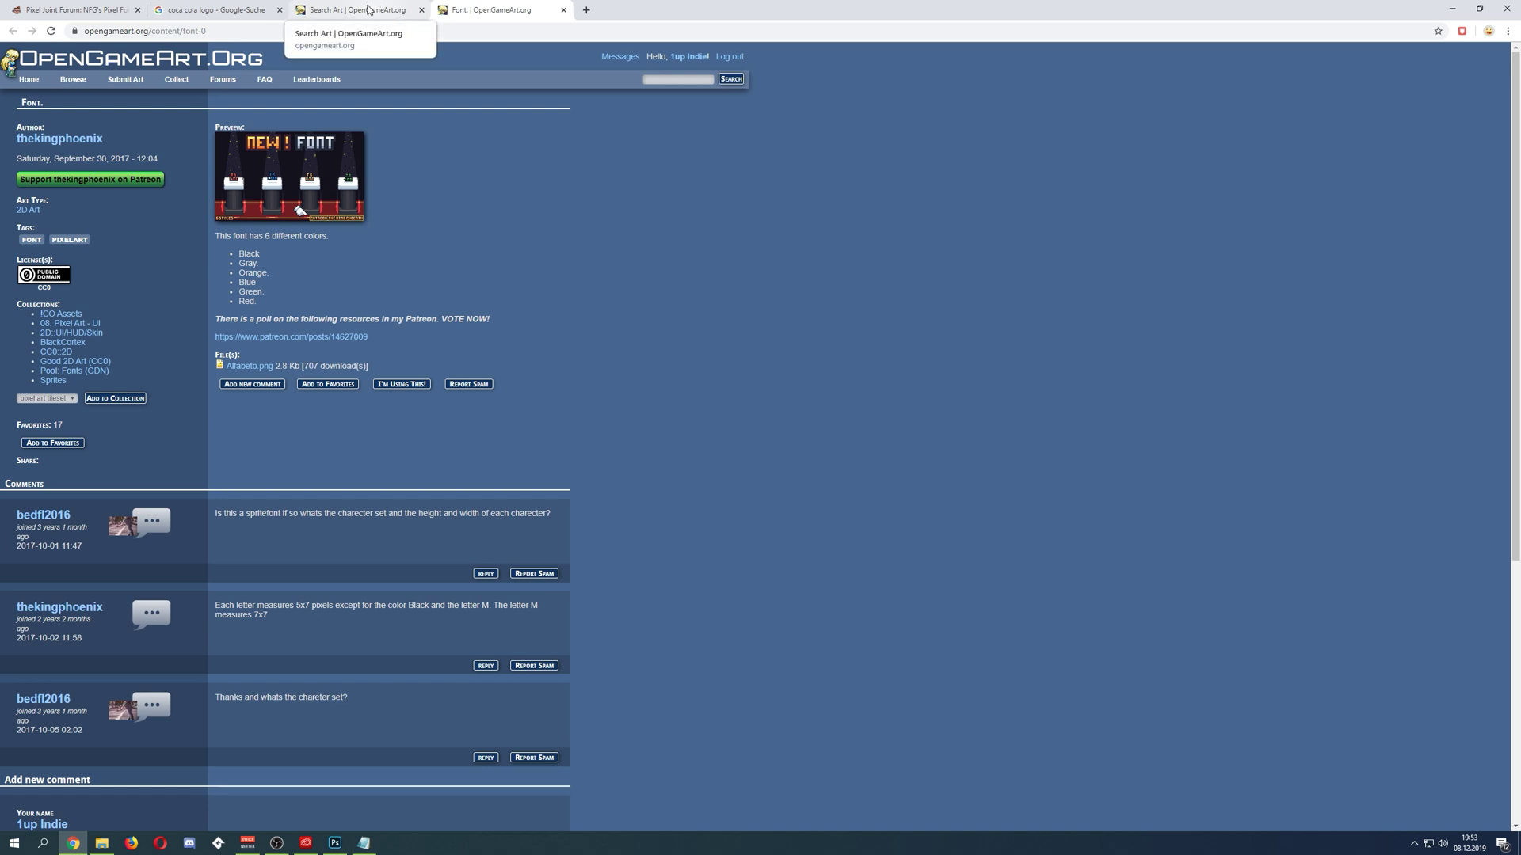
{"action": "left_click", "coordinate": [367, 10]}
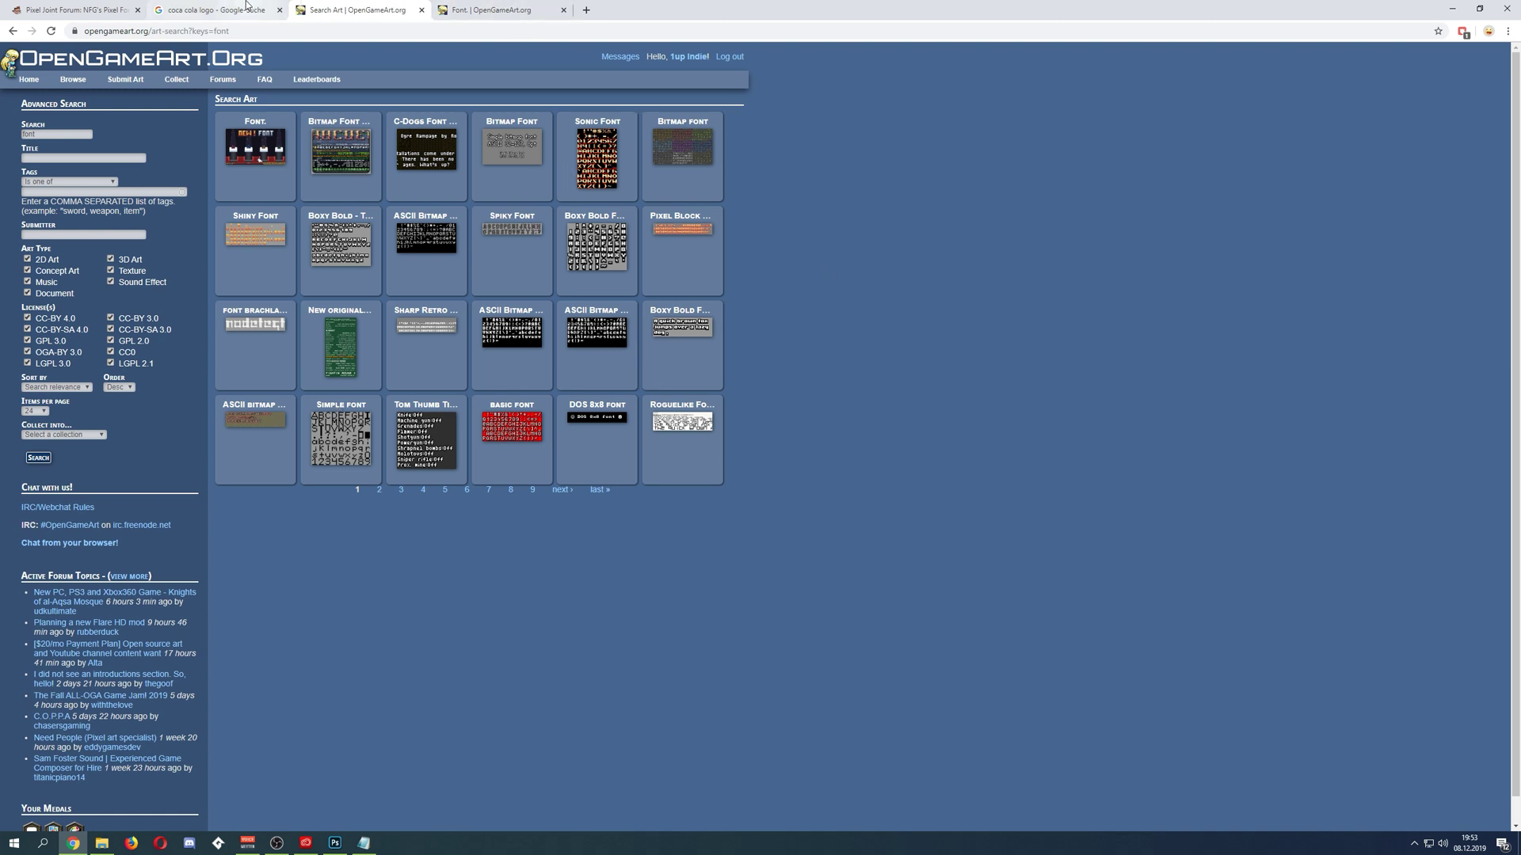
- In Untitled-1-Recovered, hide Layer 5's orange gradient B and select the text layer, then return to font-sampler.png
{"action": "left_click", "coordinate": [335, 843]}
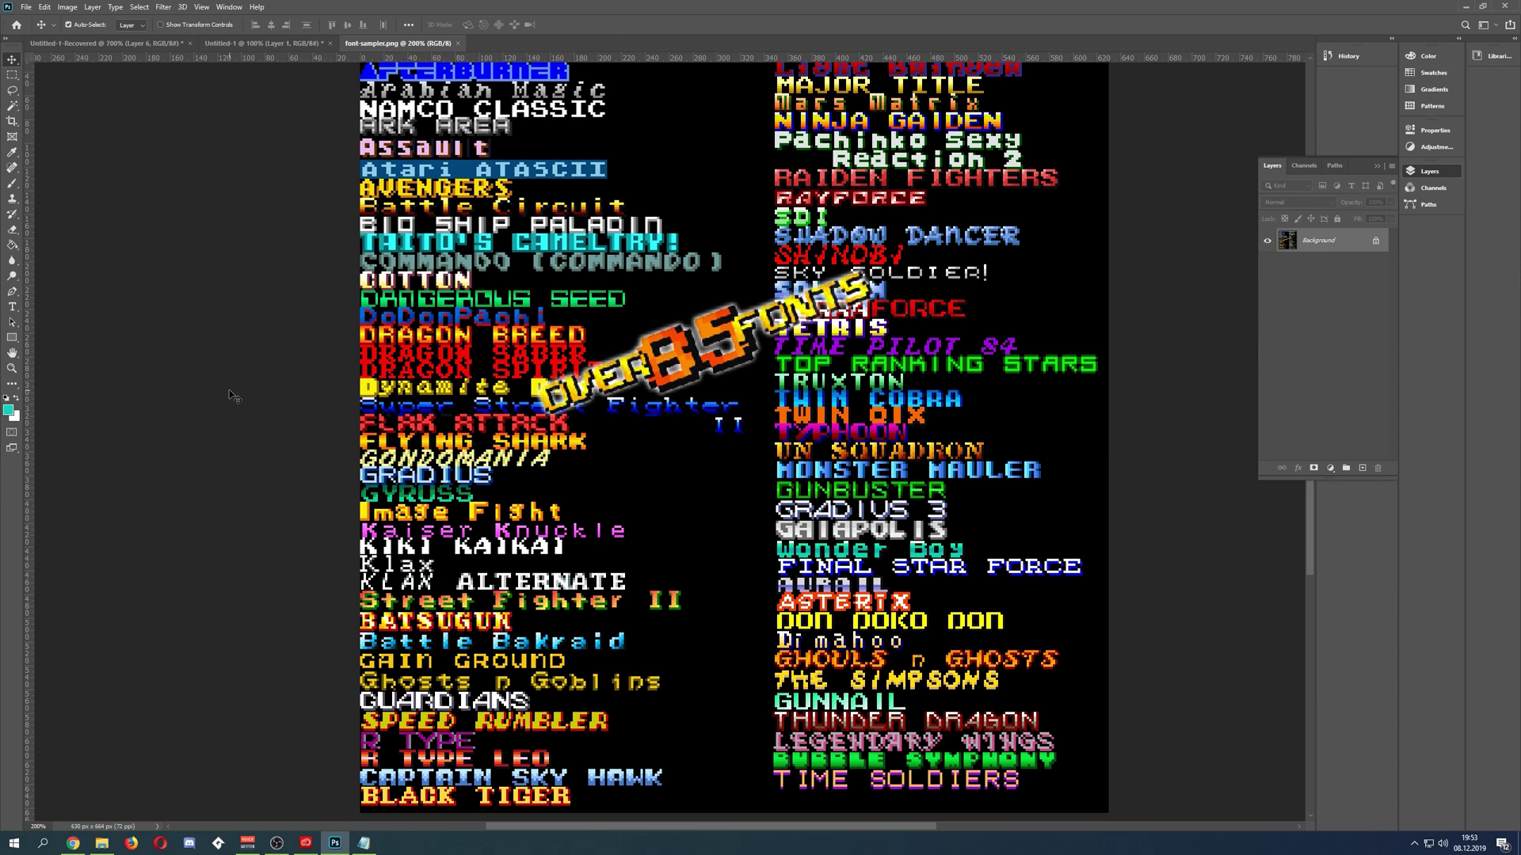
{"action": "left_click", "coordinate": [156, 43]}
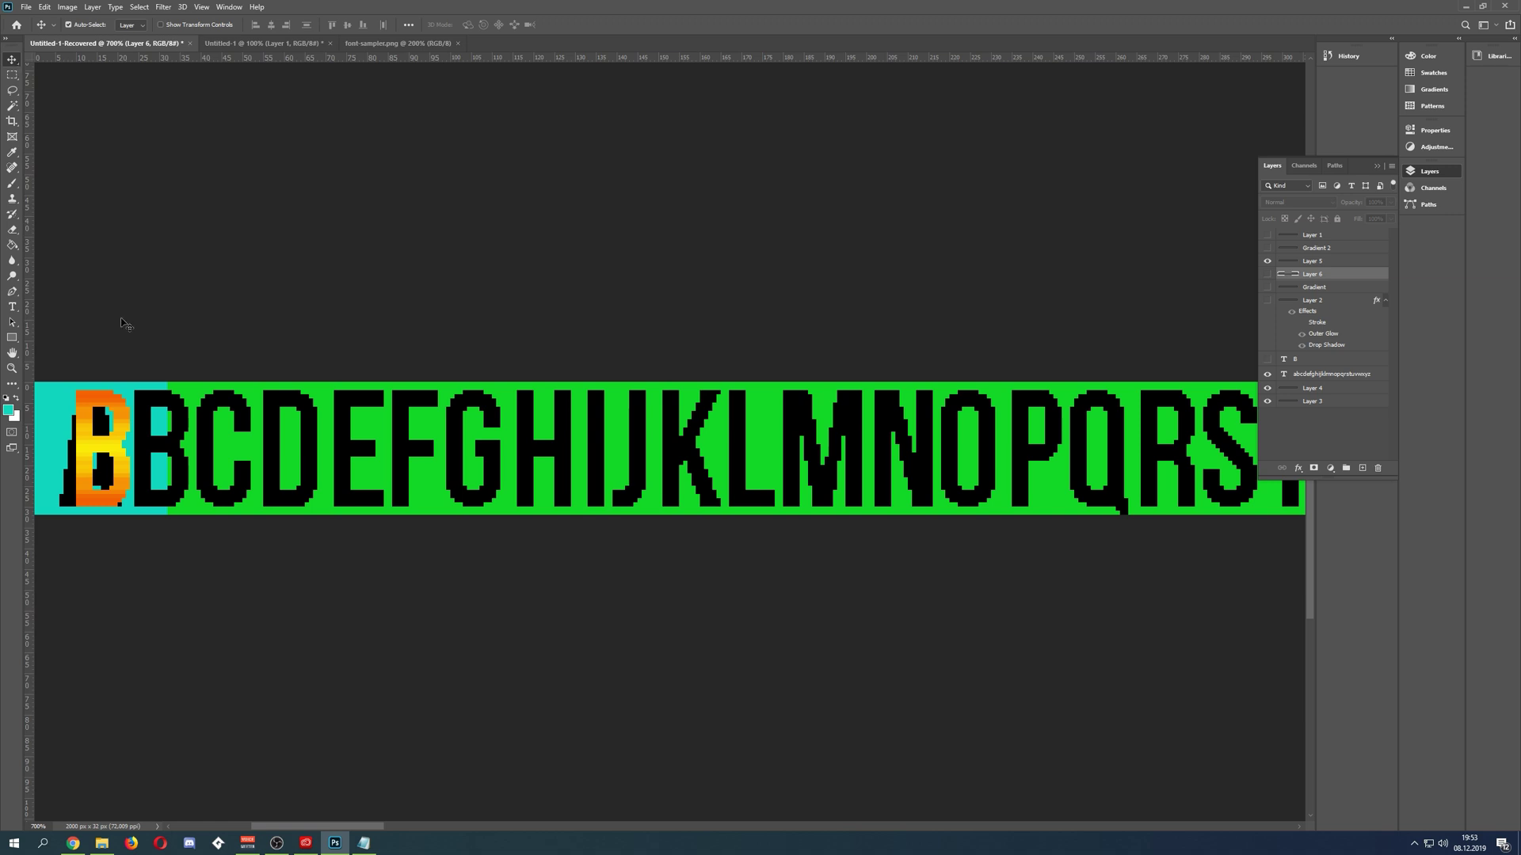
{"action": "left_click", "coordinate": [1335, 264]}
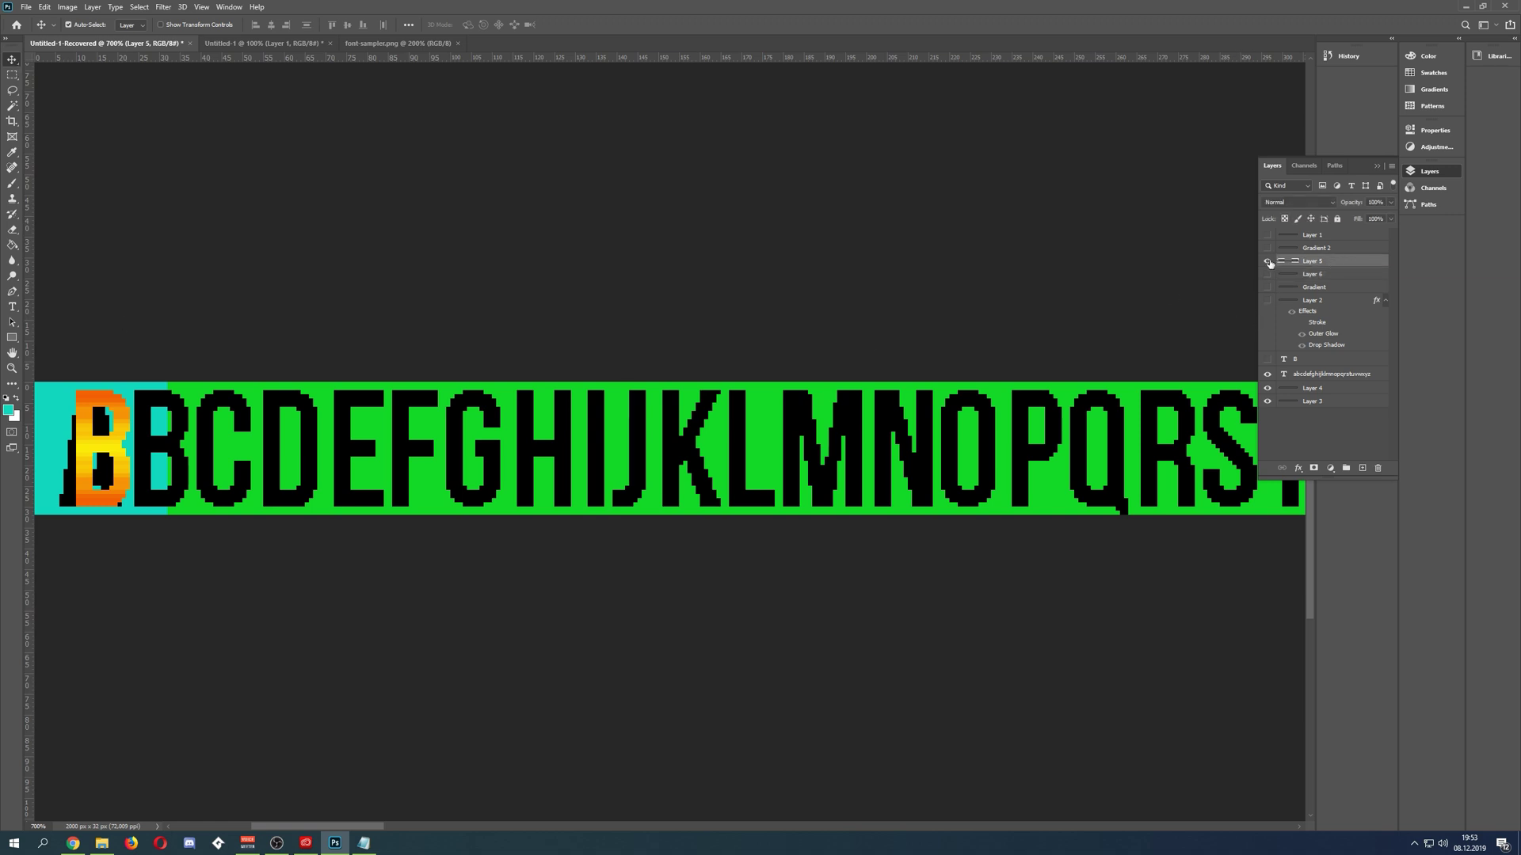
{"action": "left_click", "coordinate": [226, 497]}
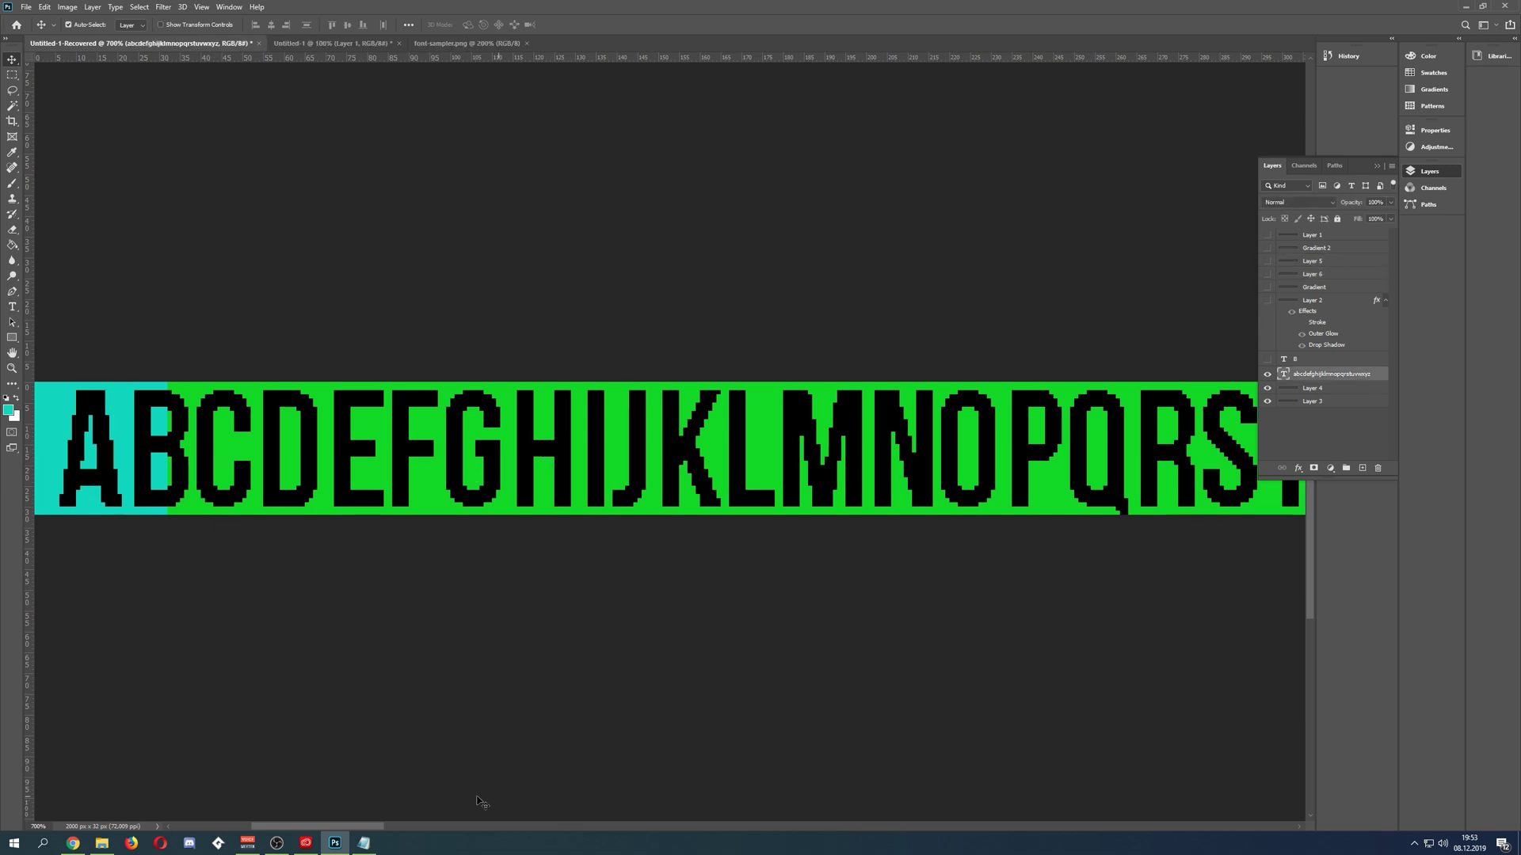
{"action": "left_click_drag", "start_coordinate": [357, 828], "coordinate": [457, 468]}
{"action": "left_click", "coordinate": [467, 42]}
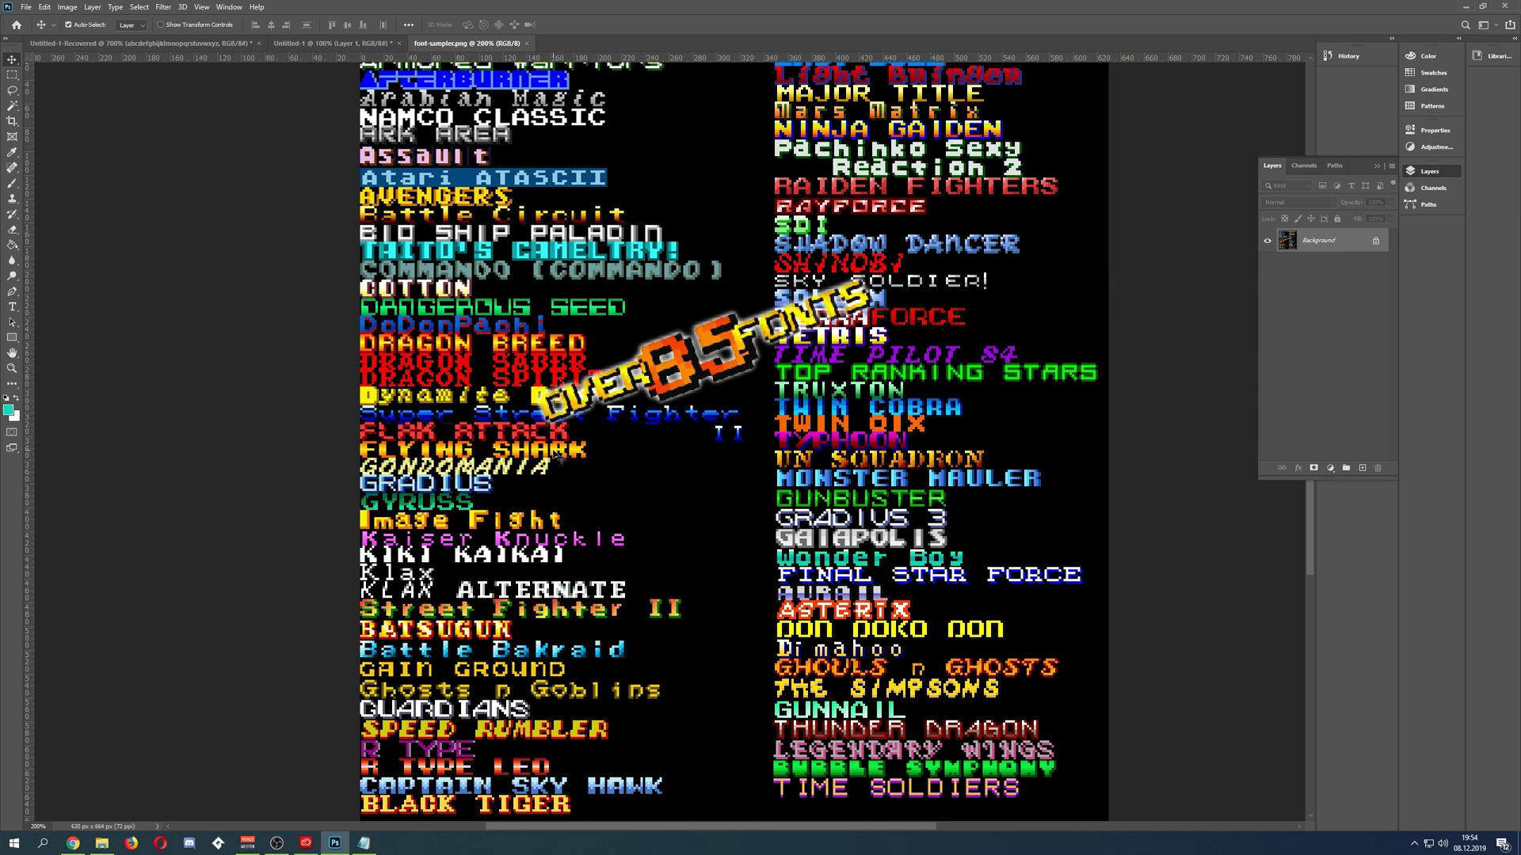
- In the pixel-art TV scene document, show Layer 2's pause-menu image, then switch to Untitled-1-Recovered
{"action": "left_click", "coordinate": [333, 44]}
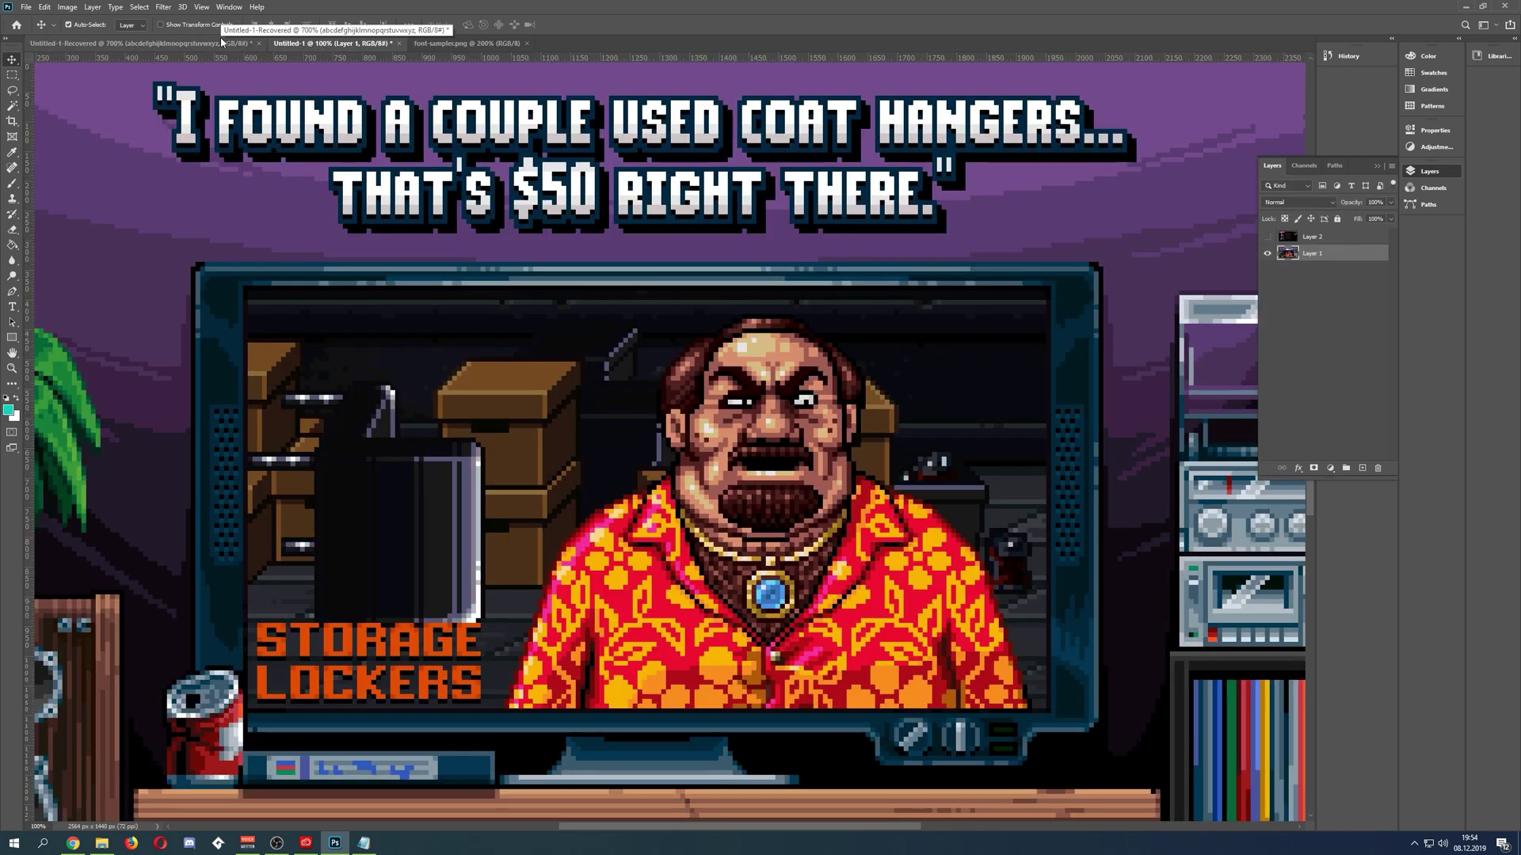
{"action": "scroll", "coordinate": [541, 301], "scroll_direction": "up", "scroll_amount": 2}
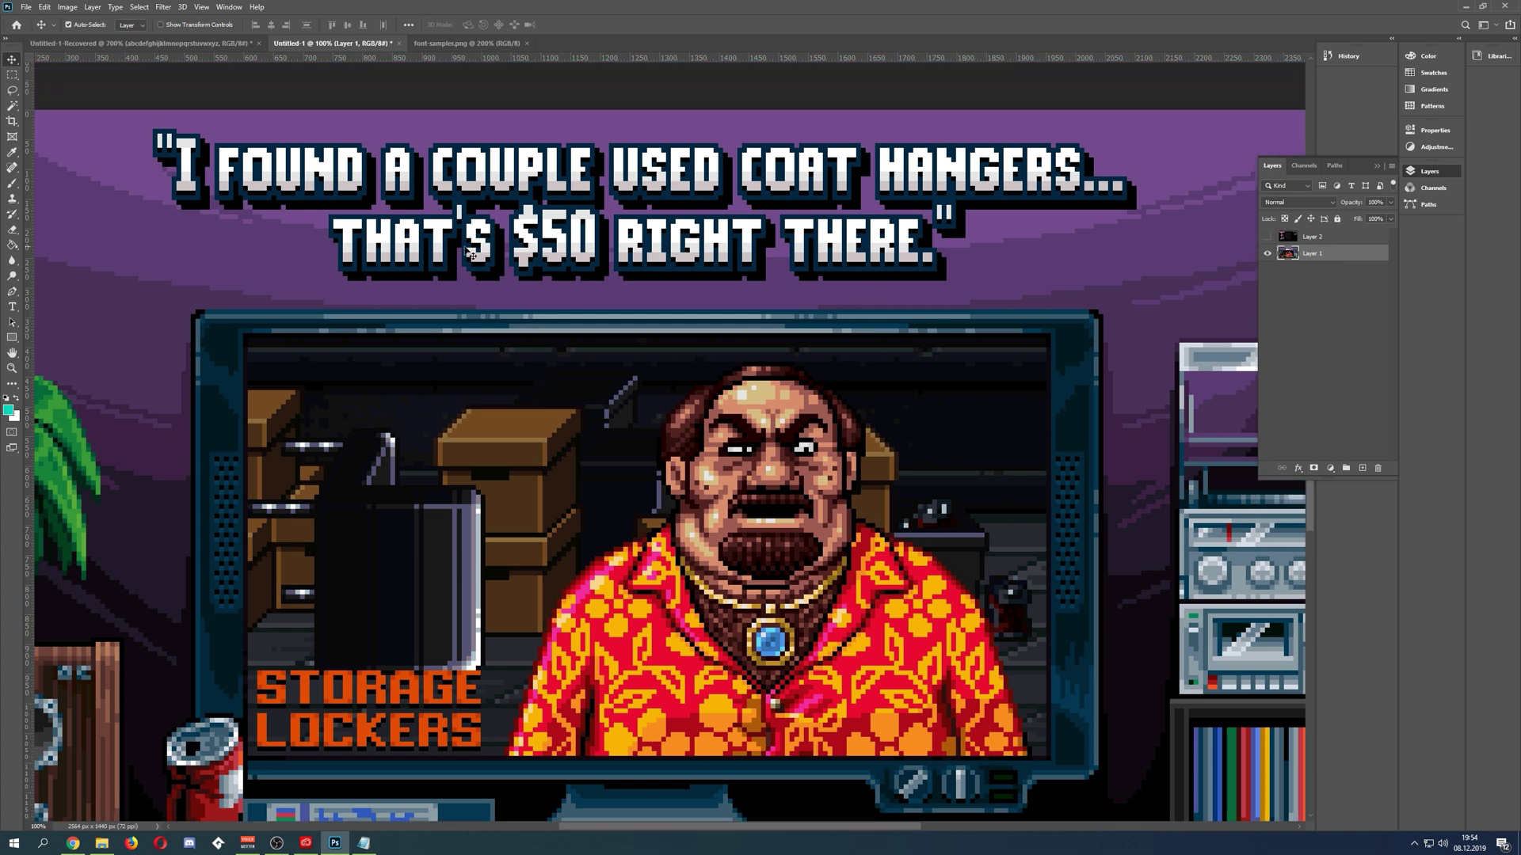
{"action": "scroll", "coordinate": [733, 337], "scroll_direction": "up", "scroll_amount": 1}
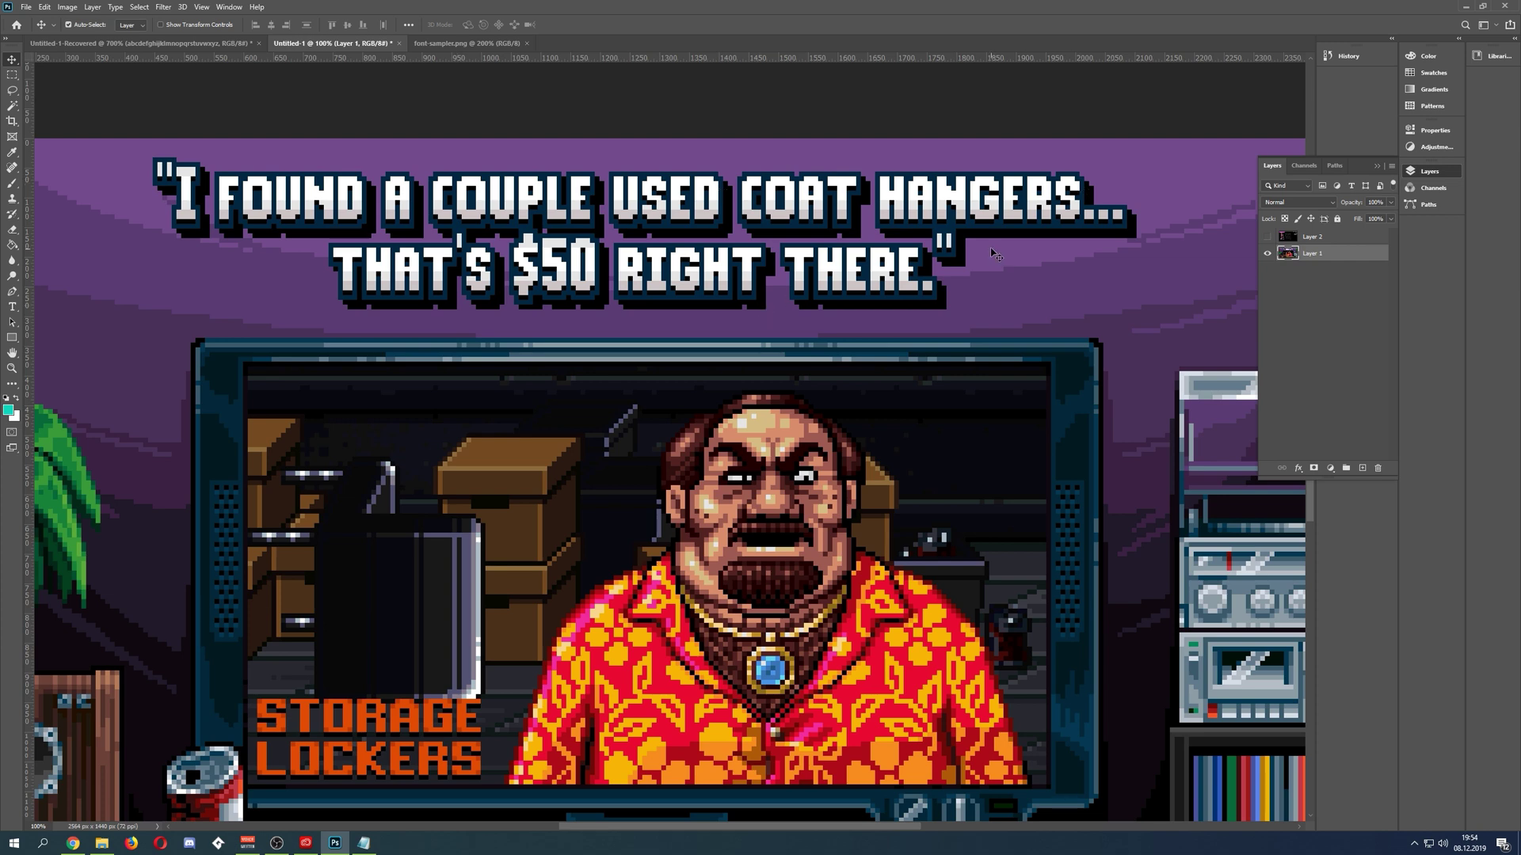
{"action": "left_click", "coordinate": [1267, 237]}
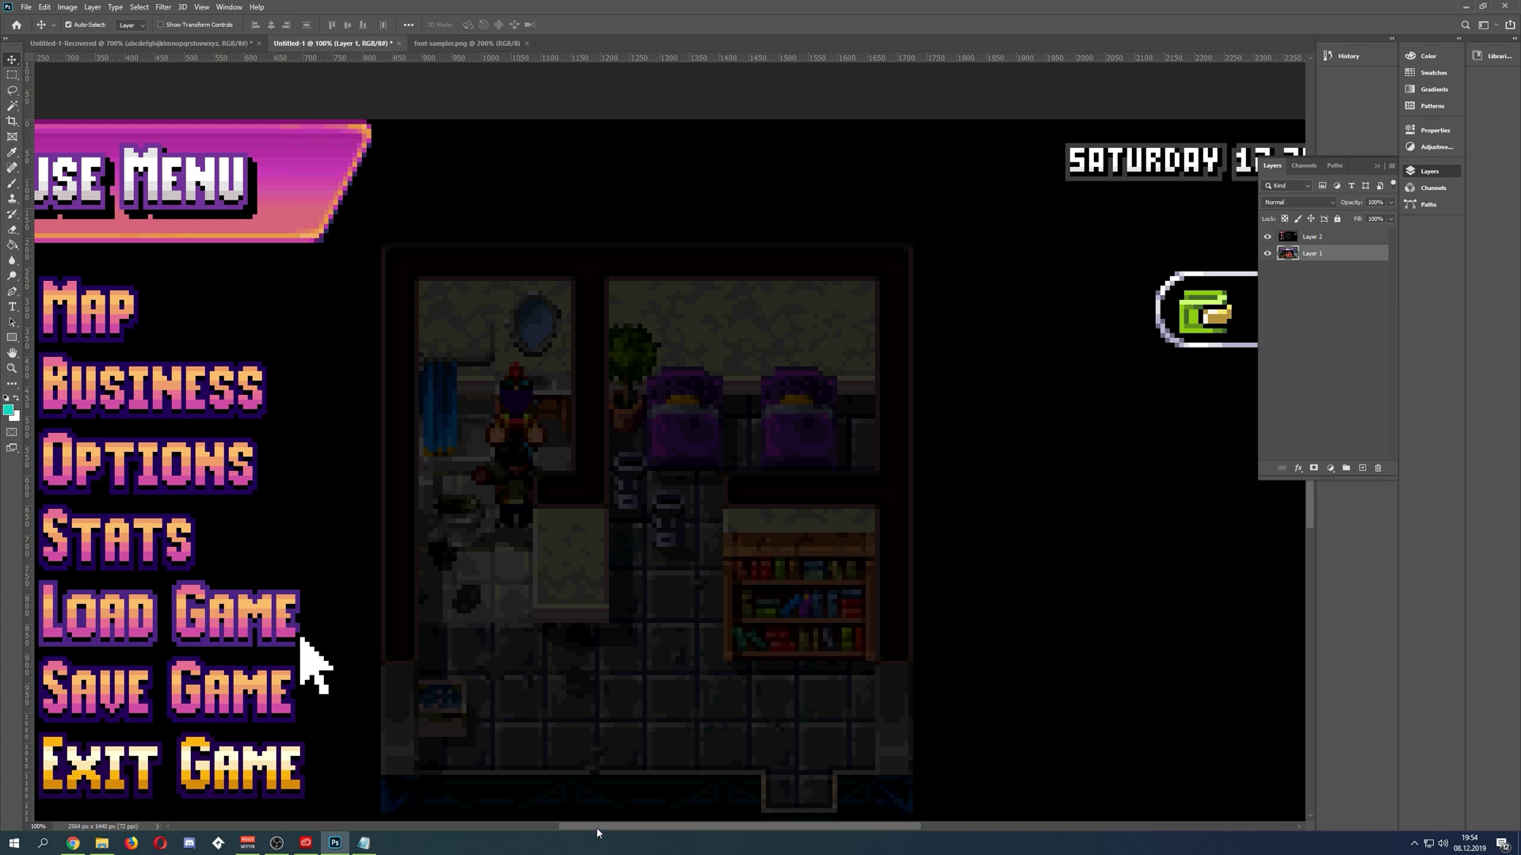
{"action": "left_click_drag", "start_coordinate": [598, 831], "coordinate": [507, 832]}
{"action": "scroll", "coordinate": [554, 577], "scroll_direction": "down", "scroll_amount": 2}
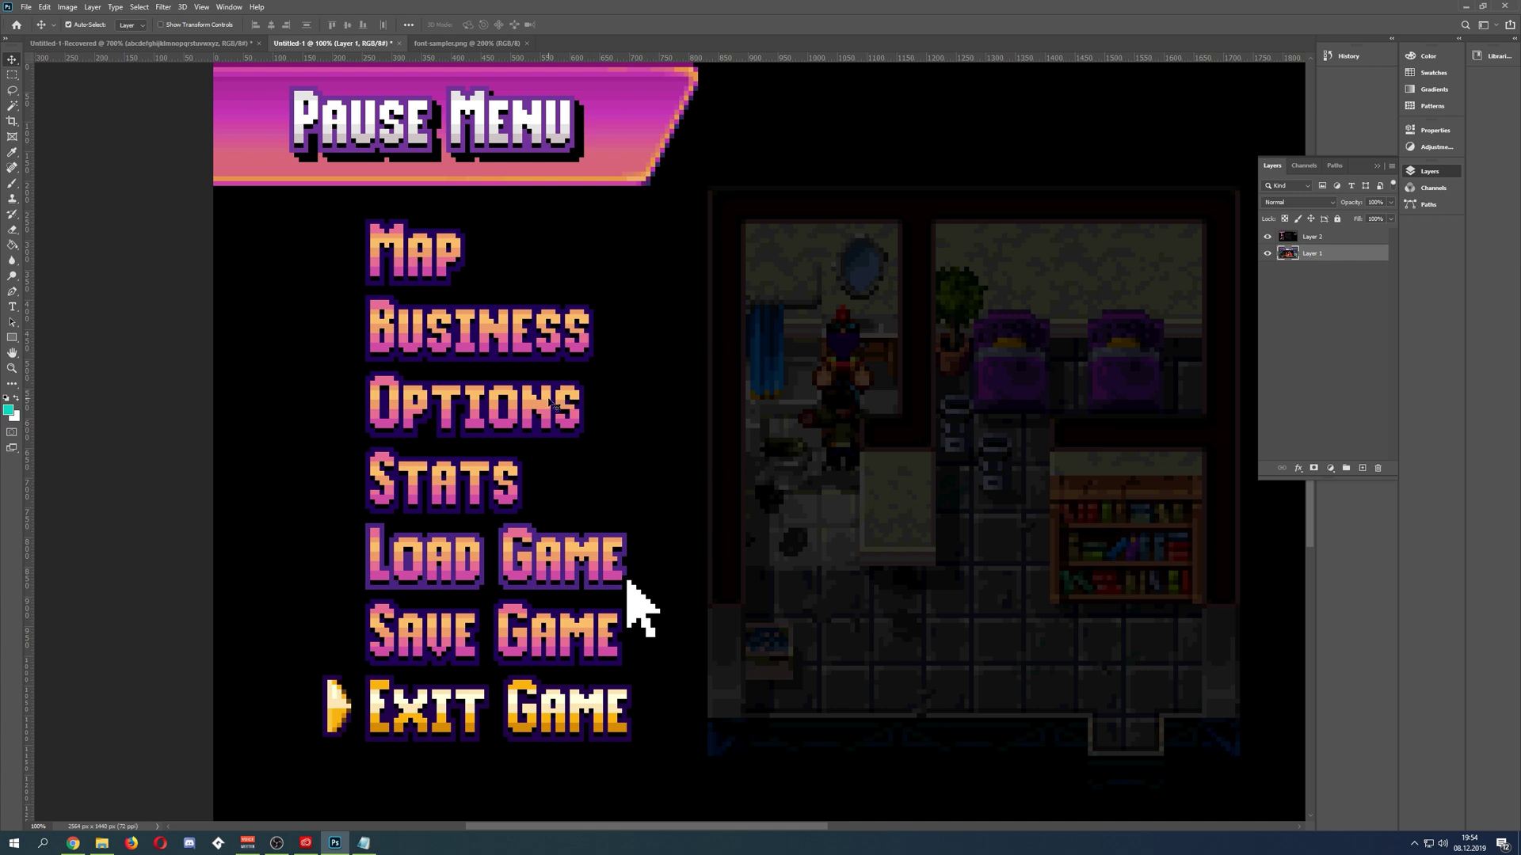
{"action": "left_click", "coordinate": [204, 51]}
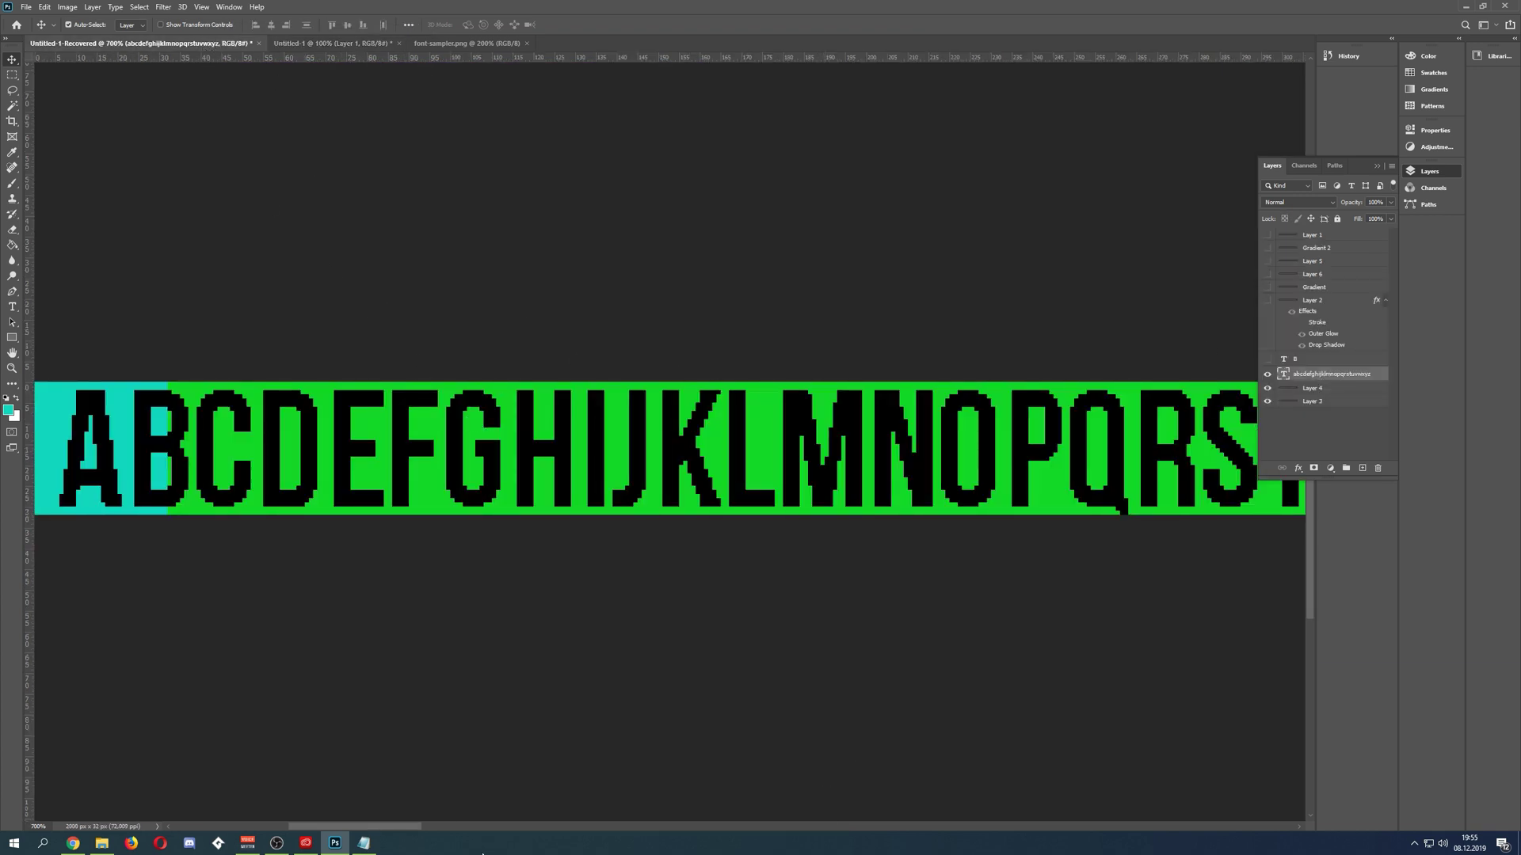
{"action": "scroll", "coordinate": [404, 818], "scroll_direction": "left", "scroll_amount": 3}
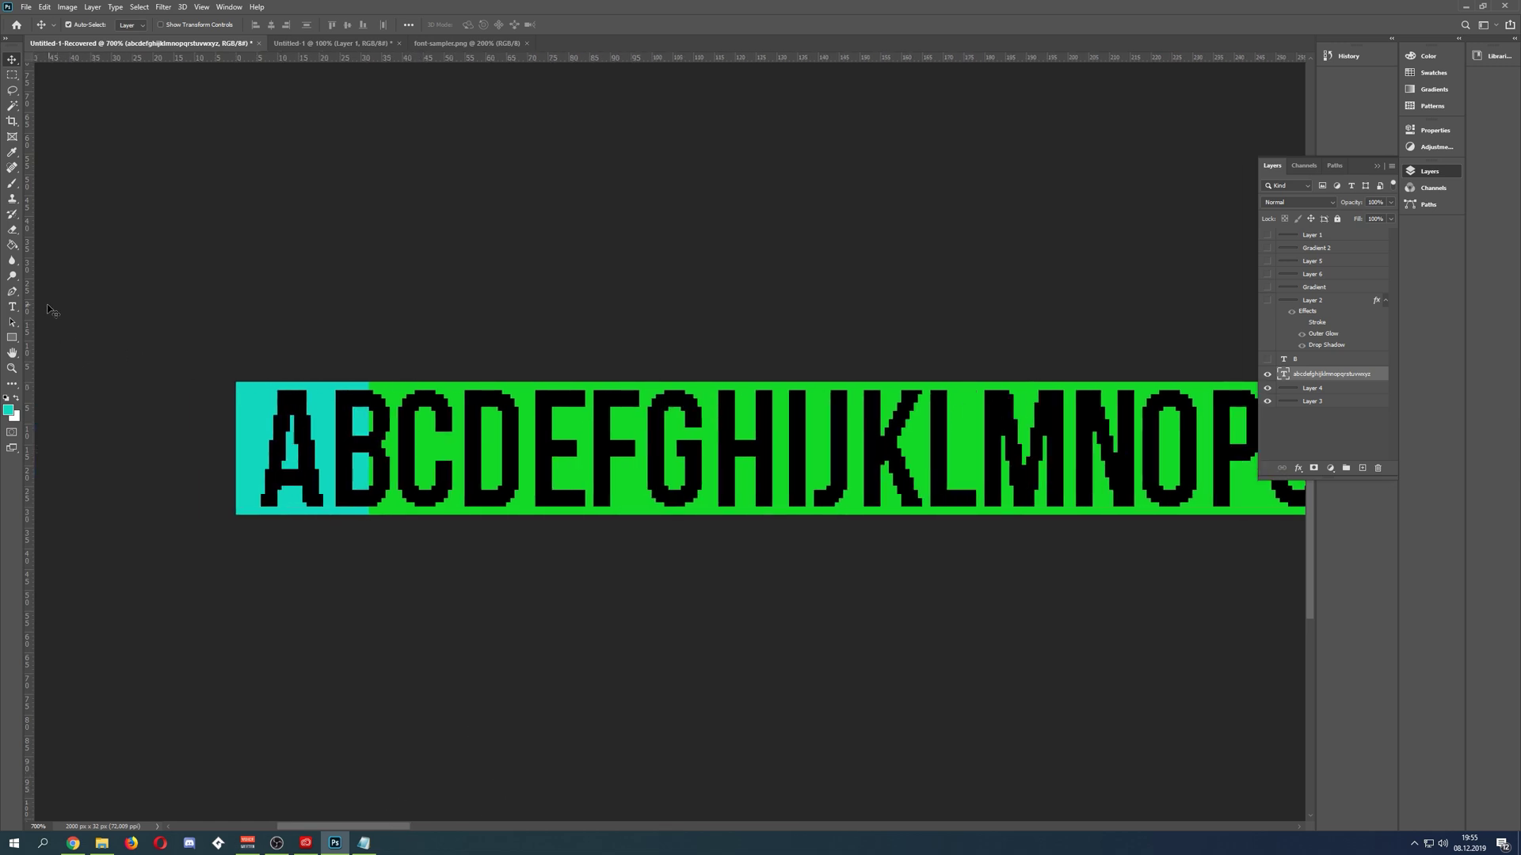
{"action": "left_click", "coordinate": [12, 306]}
{"action": "left_click", "coordinate": [462, 450]}
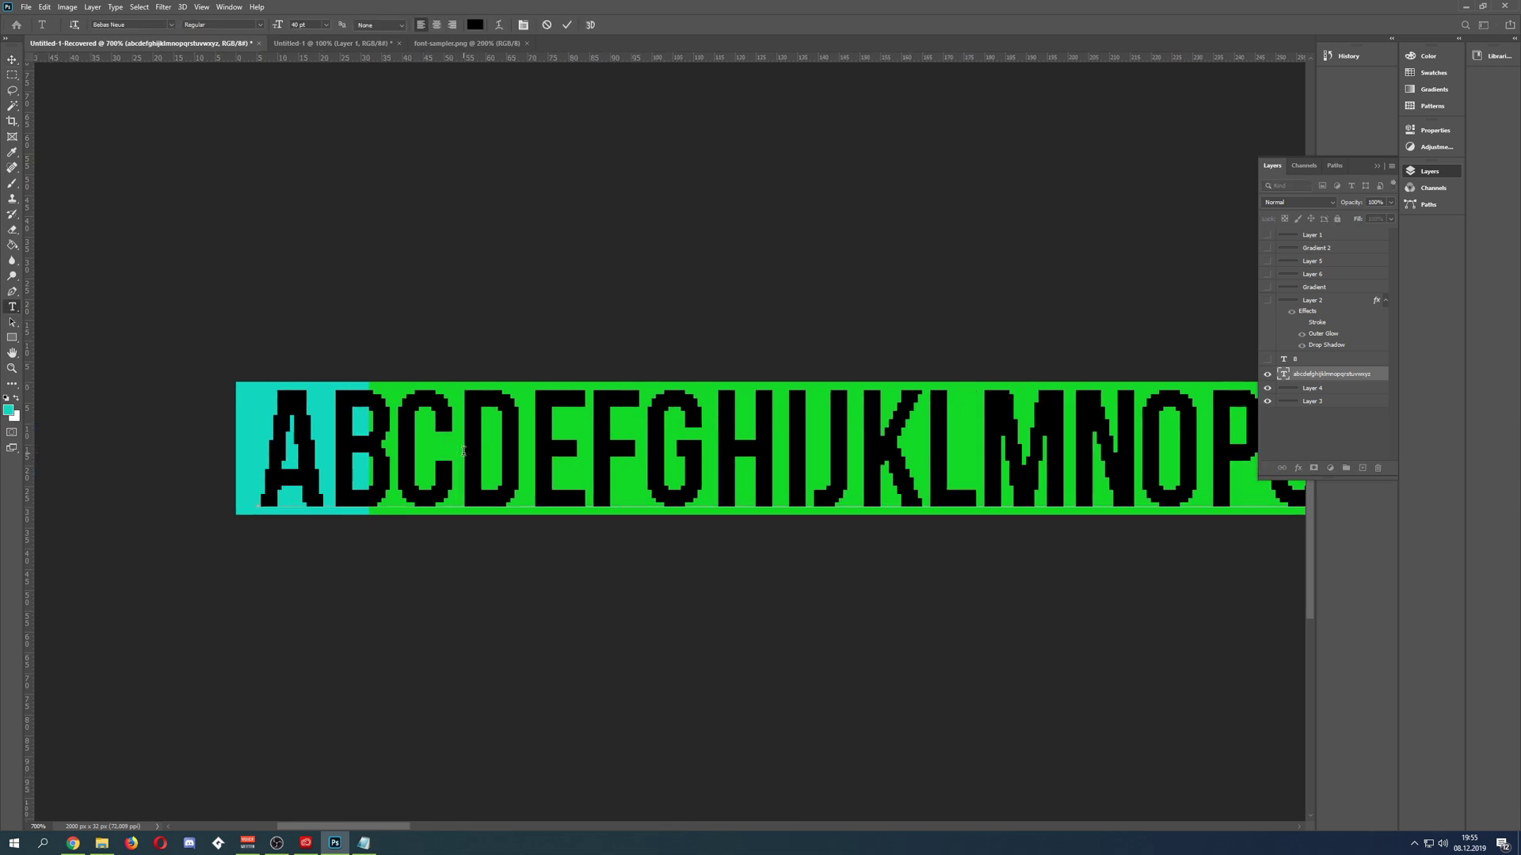
{"action": "key", "text": "ctrl+a"}
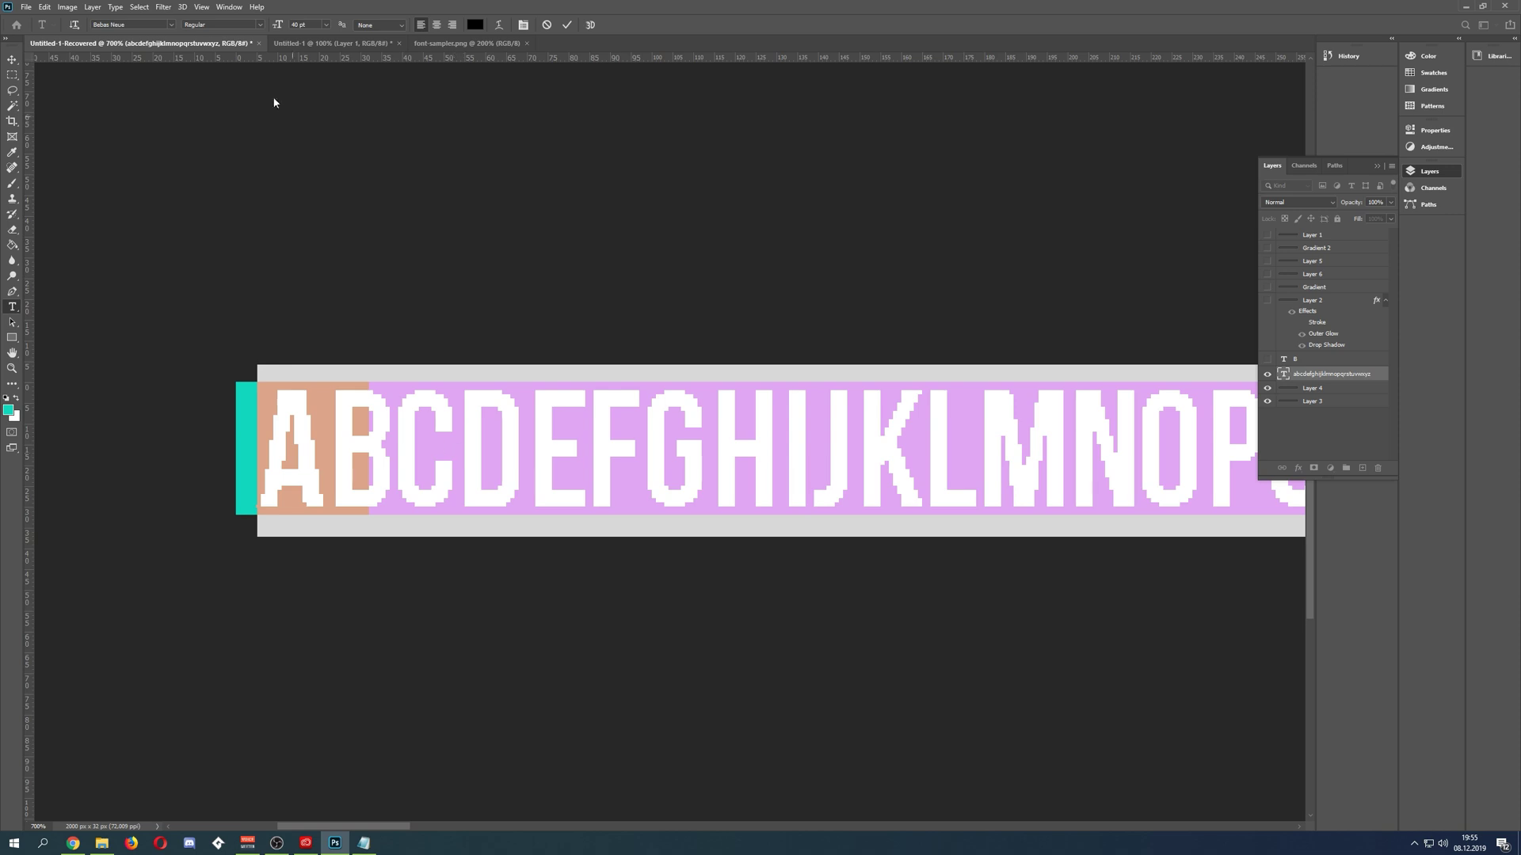
{"action": "left_click", "coordinate": [130, 25]}
{"action": "left_click", "coordinate": [394, 432]}
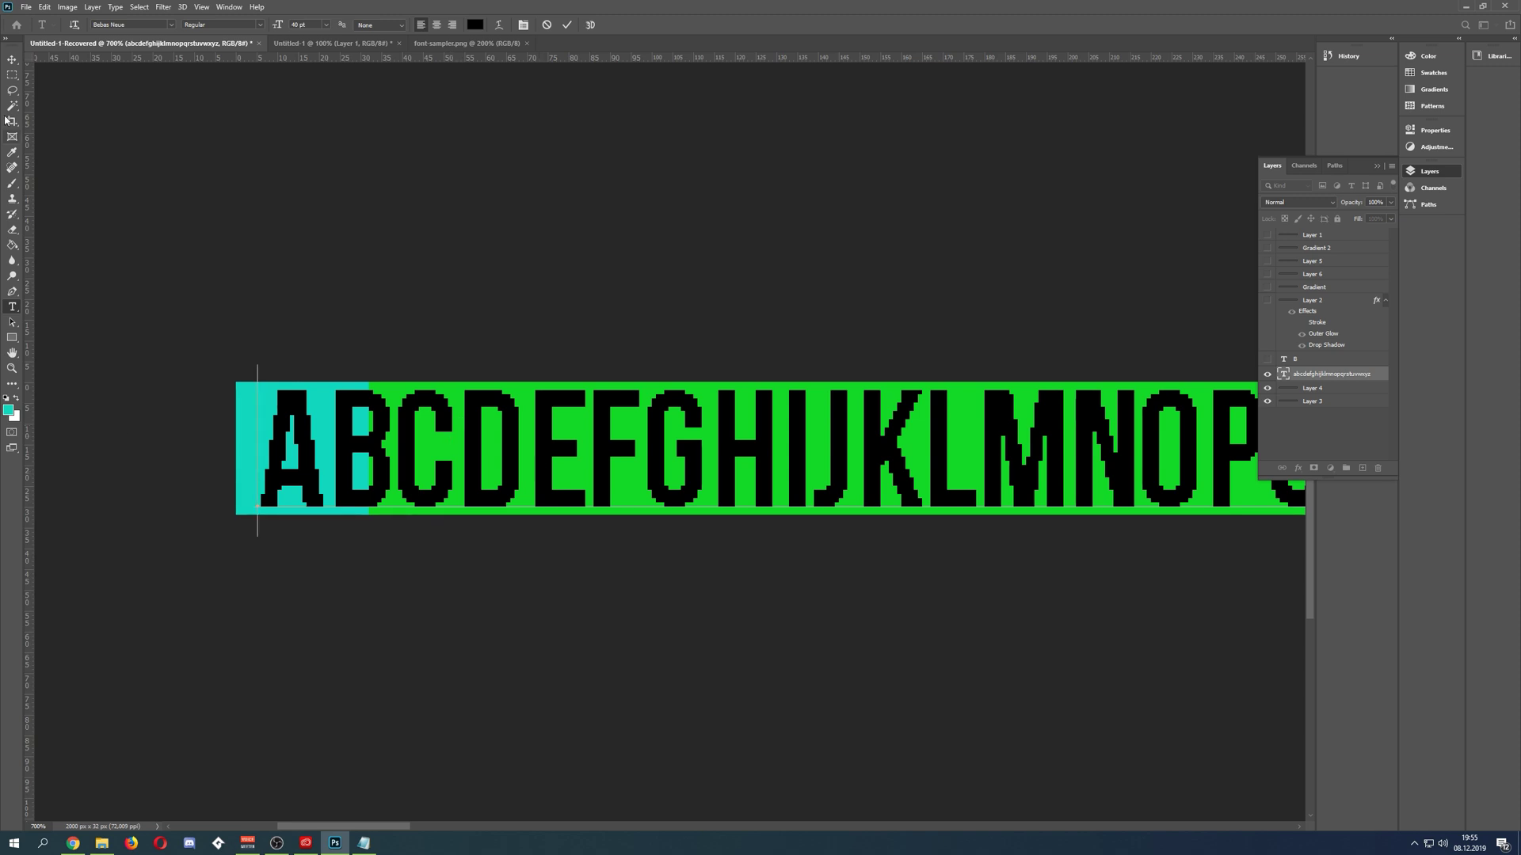
{"action": "left_click", "coordinate": [12, 59]}
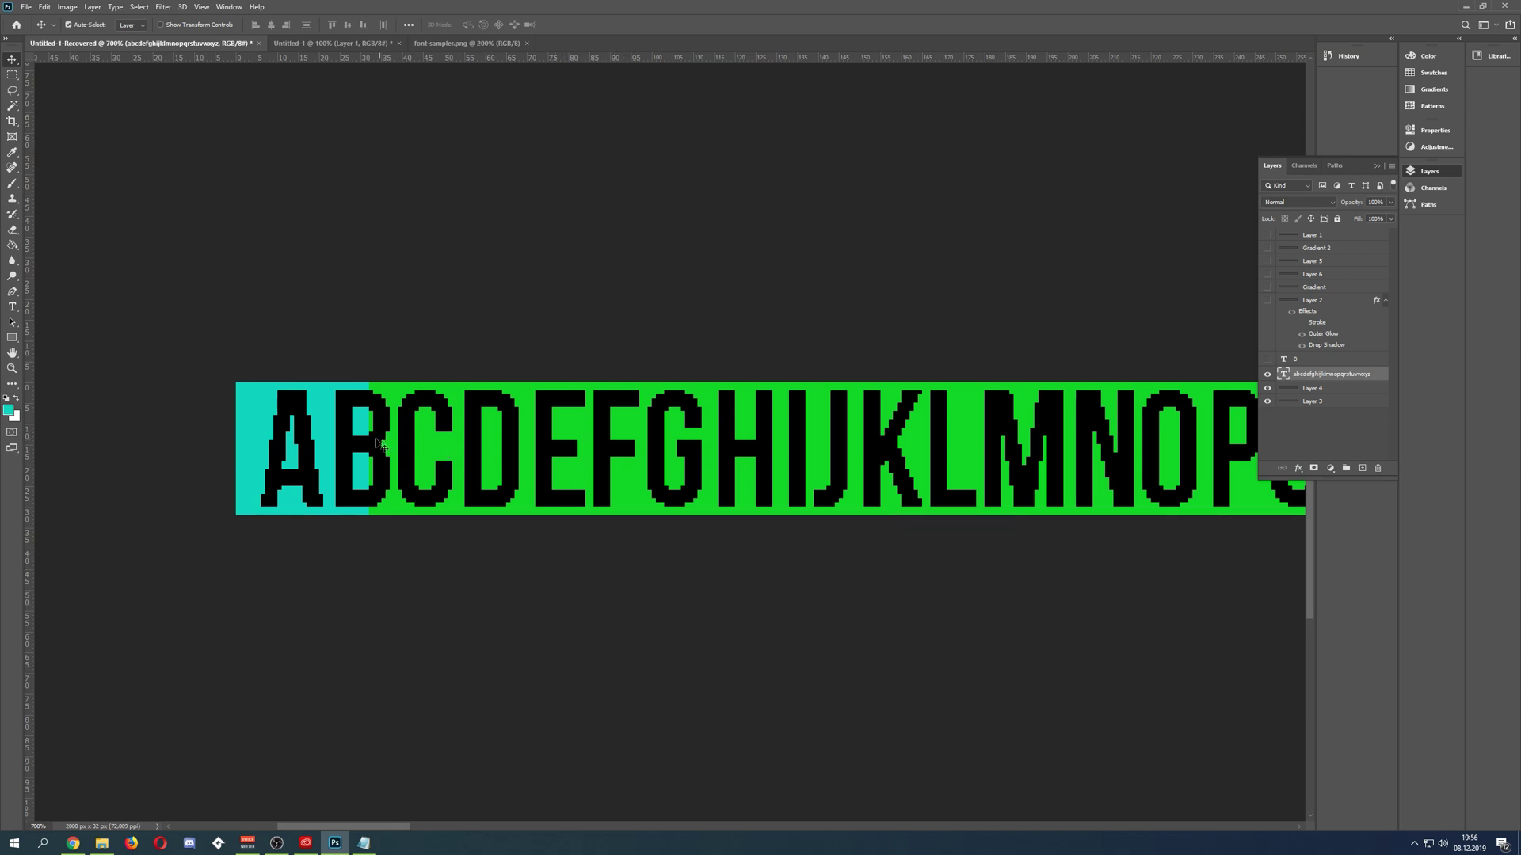
{"action": "left_click", "coordinate": [12, 306]}
{"action": "left_click_drag", "start_coordinate": [324, 475], "coordinate": [852, 475]}
{"action": "left_click", "coordinate": [521, 437]}
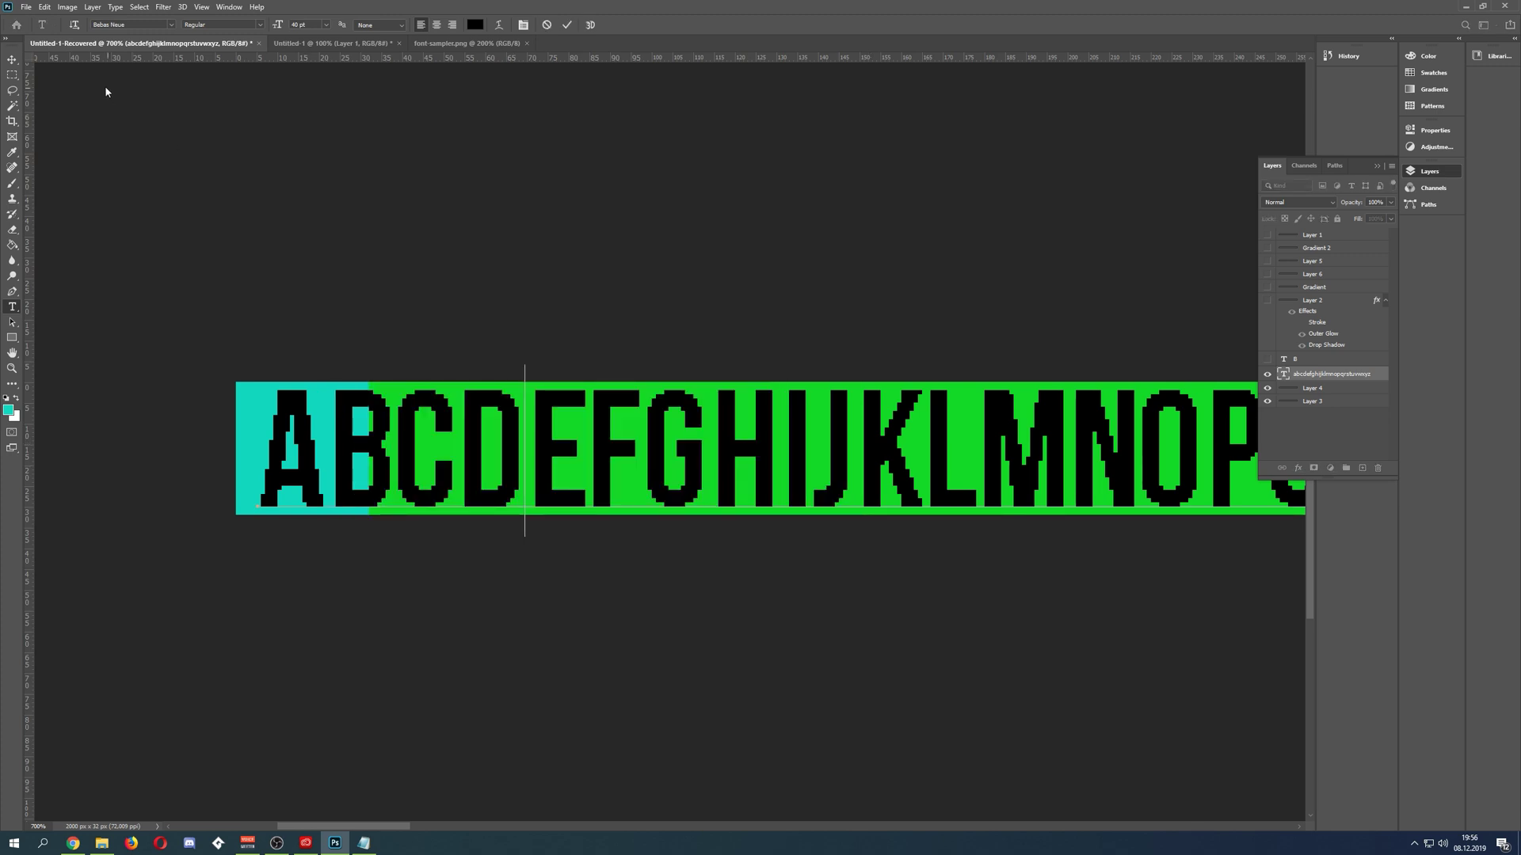
{"action": "left_click", "coordinate": [12, 59]}
{"action": "left_click", "coordinate": [12, 306]}
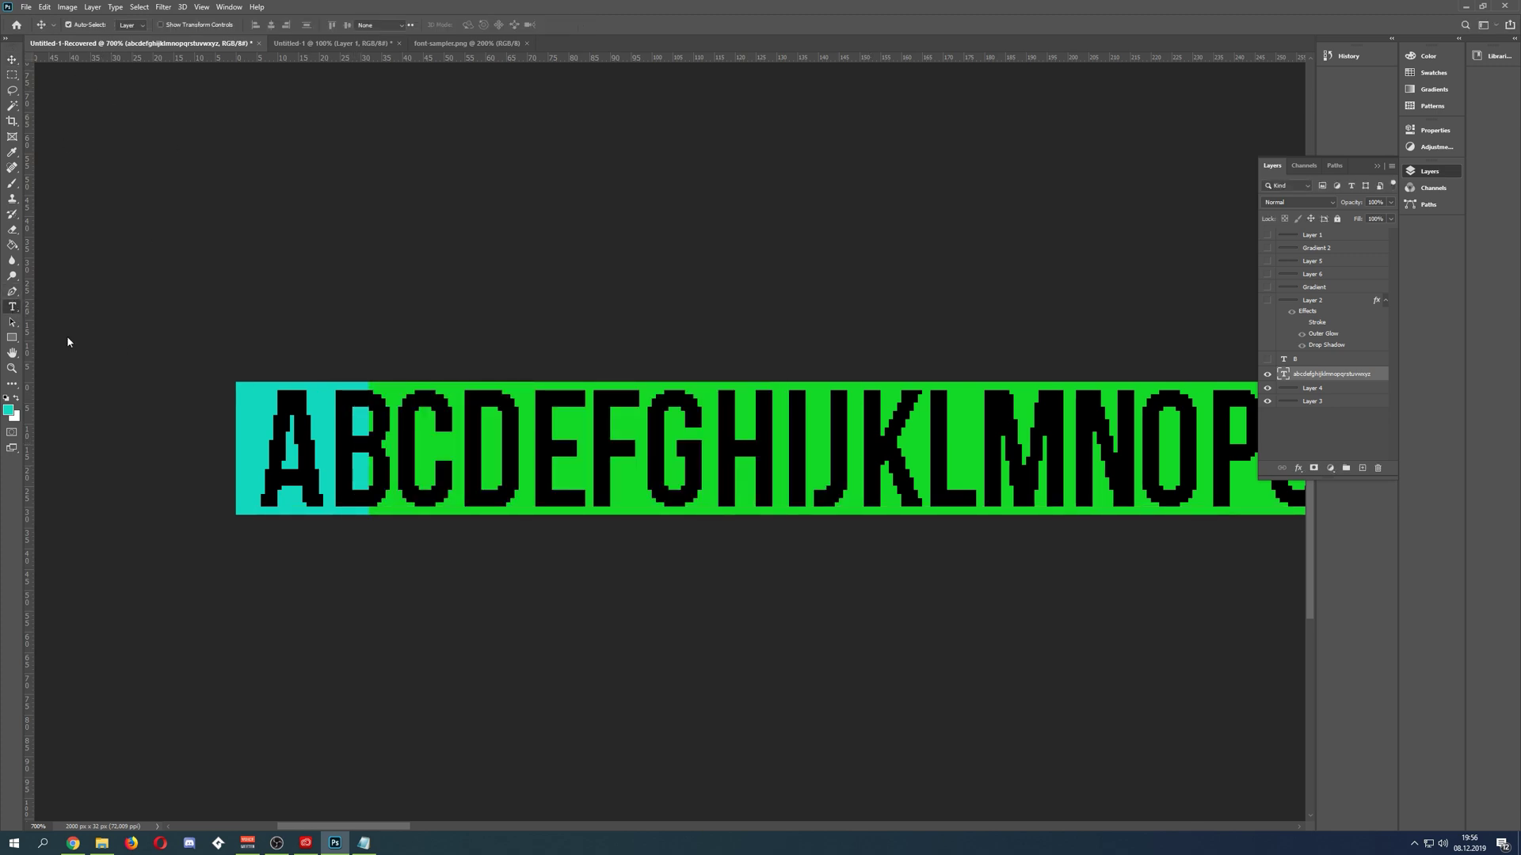
{"action": "left_click_drag", "start_coordinate": [262, 443], "coordinate": [586, 444]}
{"action": "left_click", "coordinate": [562, 442]}
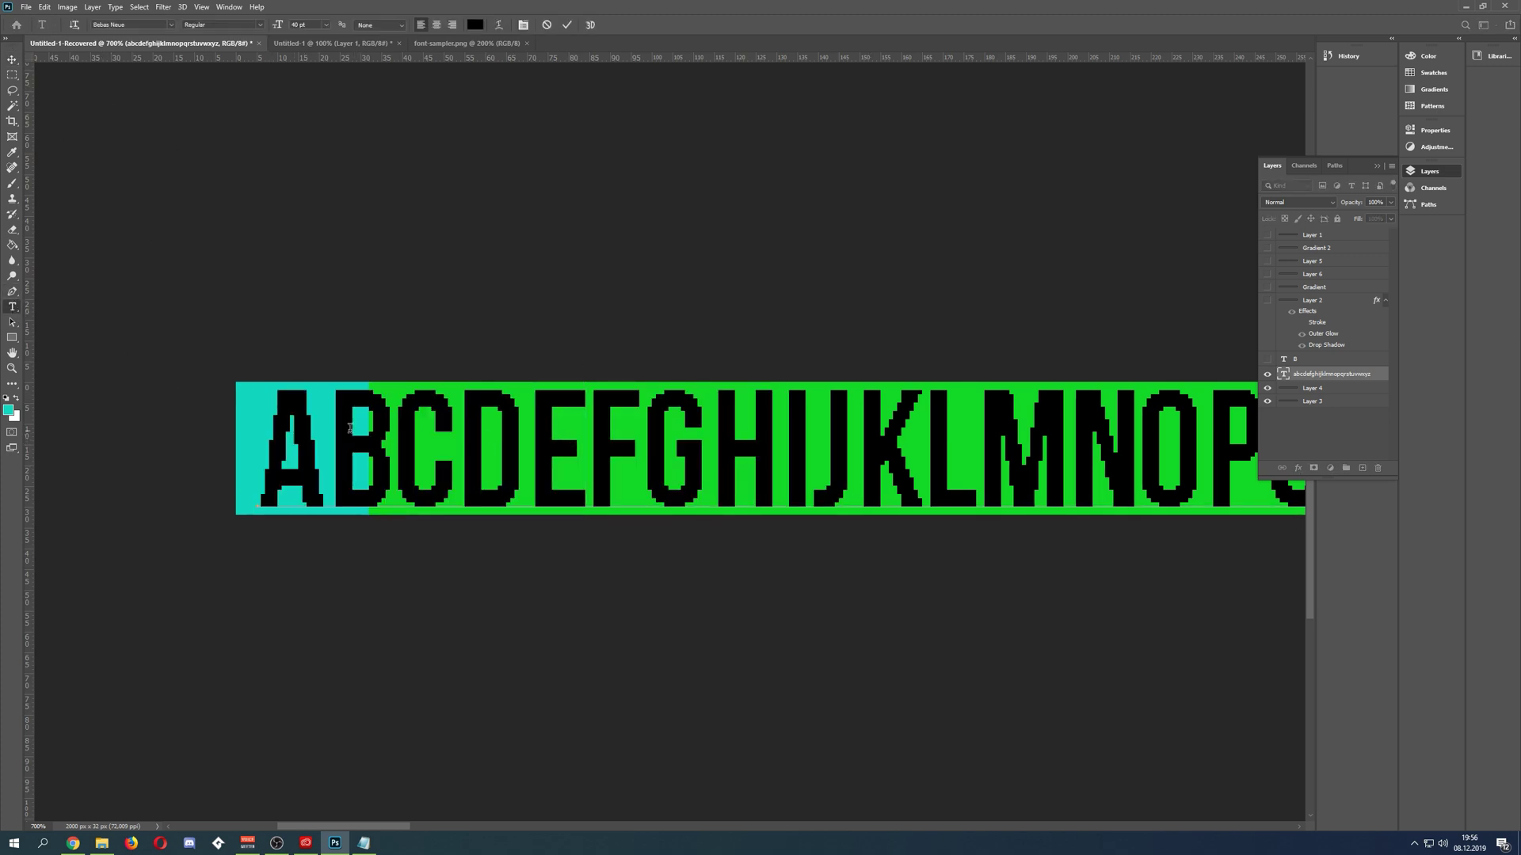
{"action": "left_click_drag", "start_coordinate": [338, 428], "coordinate": [226, 431]}
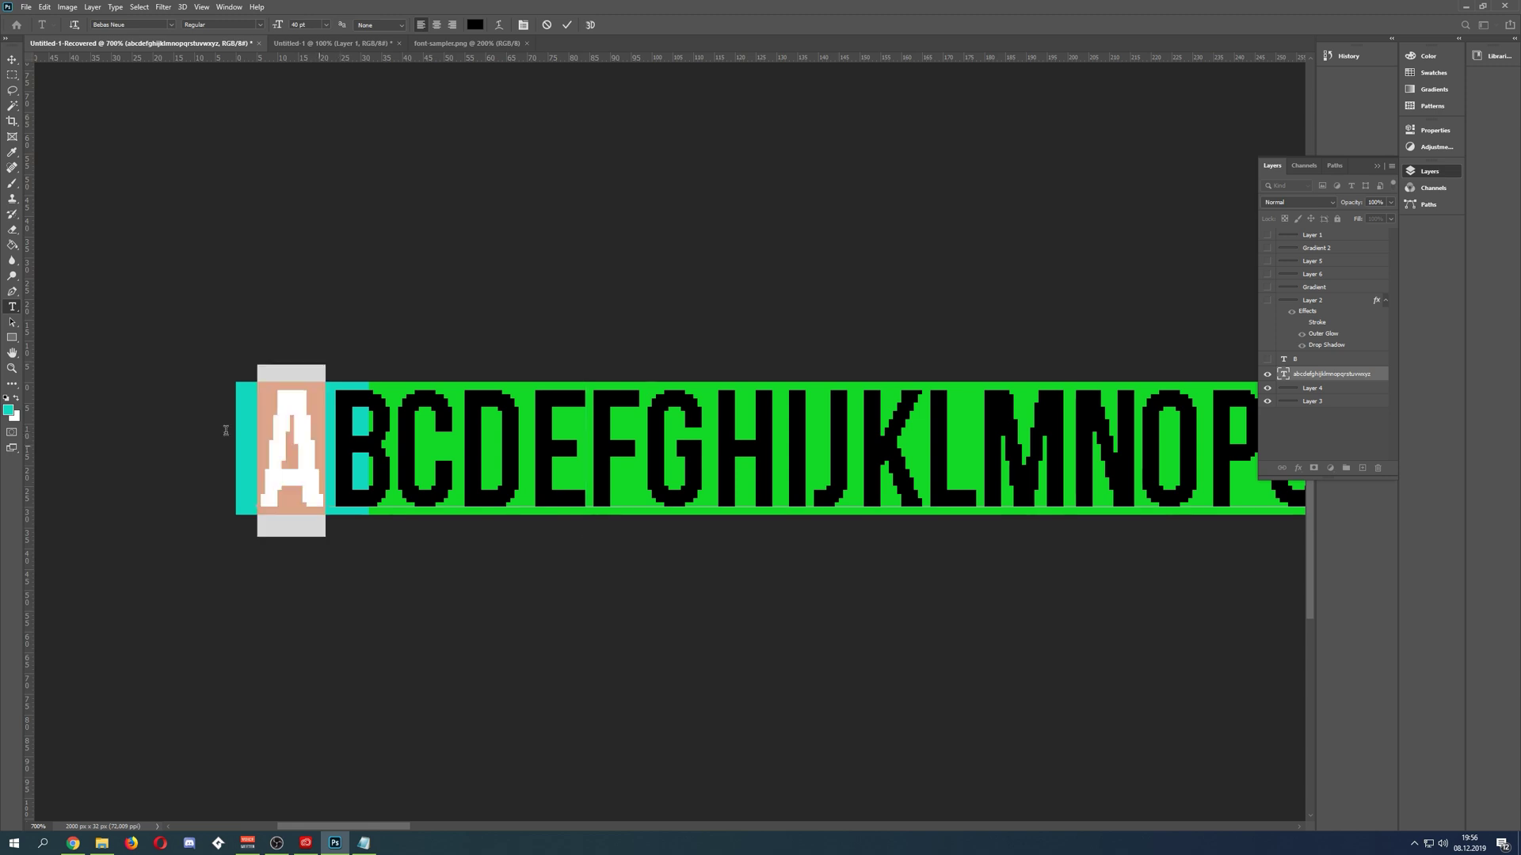
{"action": "left_click", "coordinate": [379, 25]}
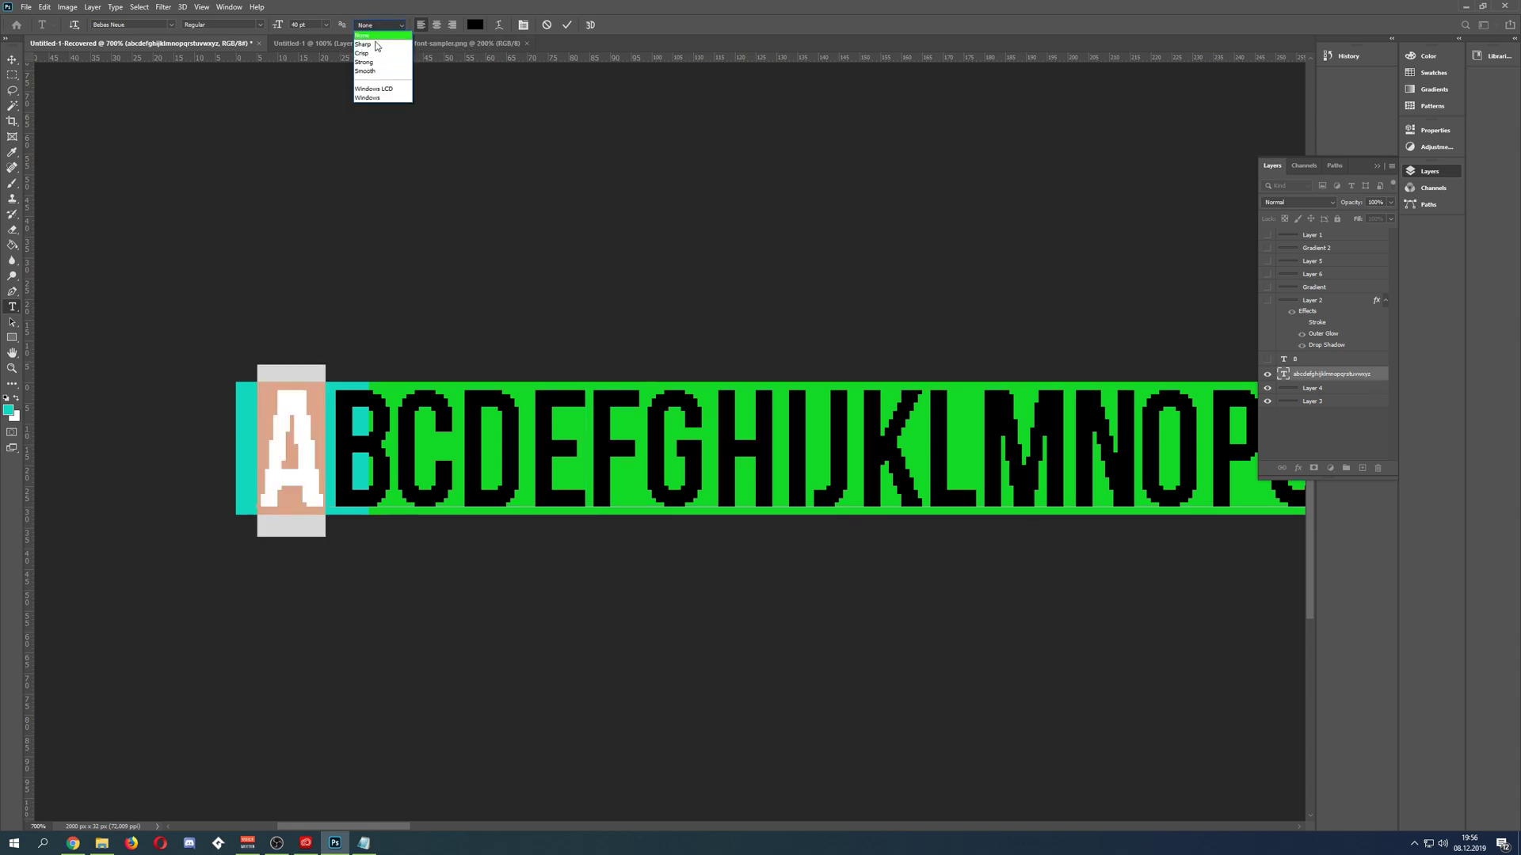
{"action": "left_click", "coordinate": [369, 43]}
{"action": "left_click", "coordinate": [380, 446]}
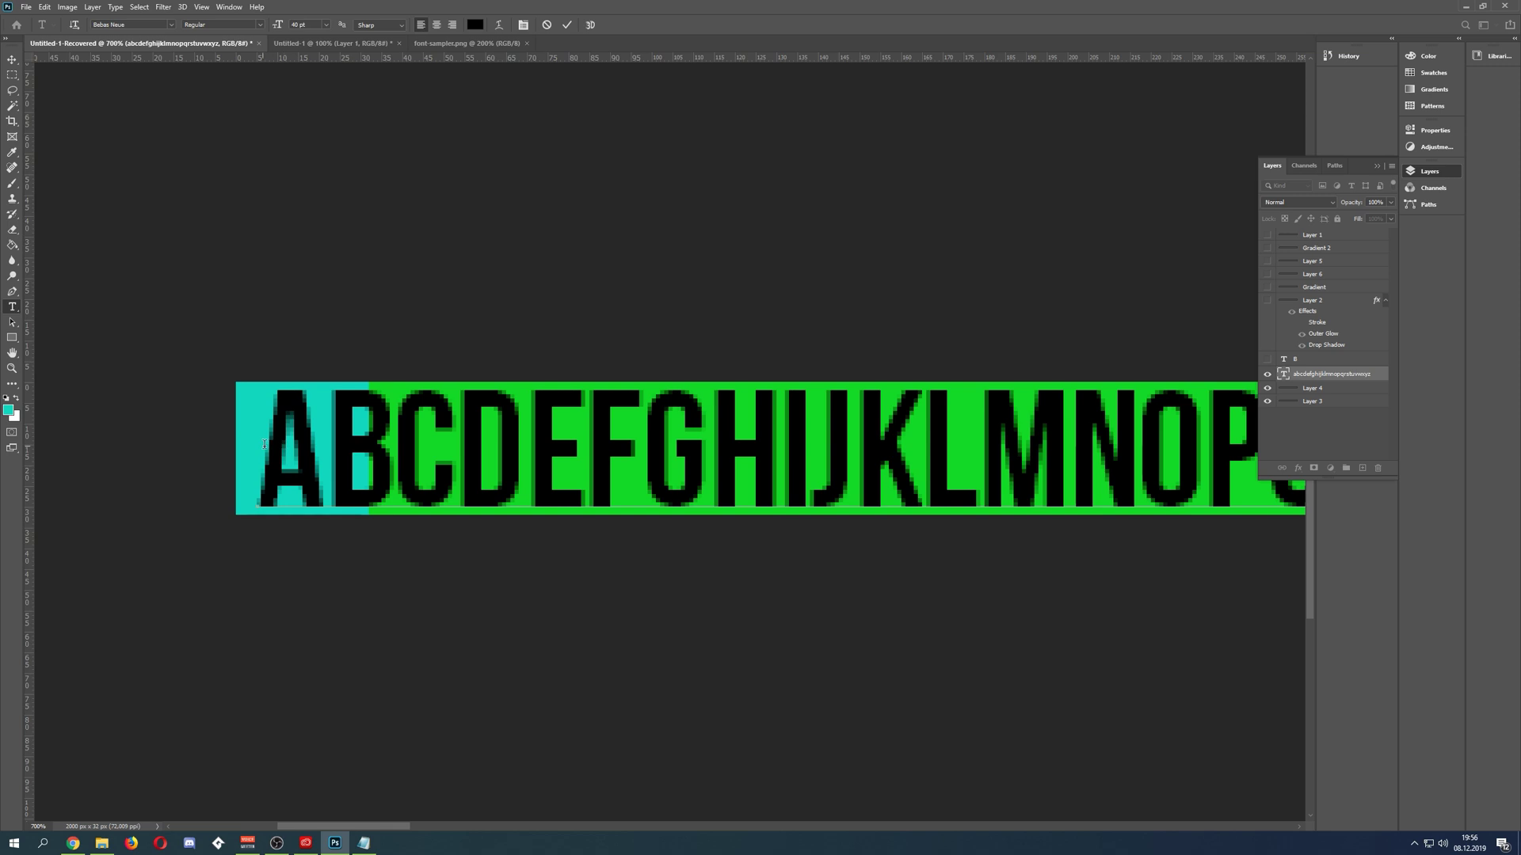
{"action": "left_click_drag", "start_coordinate": [269, 445], "coordinate": [465, 450]}
{"action": "left_click", "coordinate": [465, 450]}
{"action": "key", "text": "ctrl+a"}
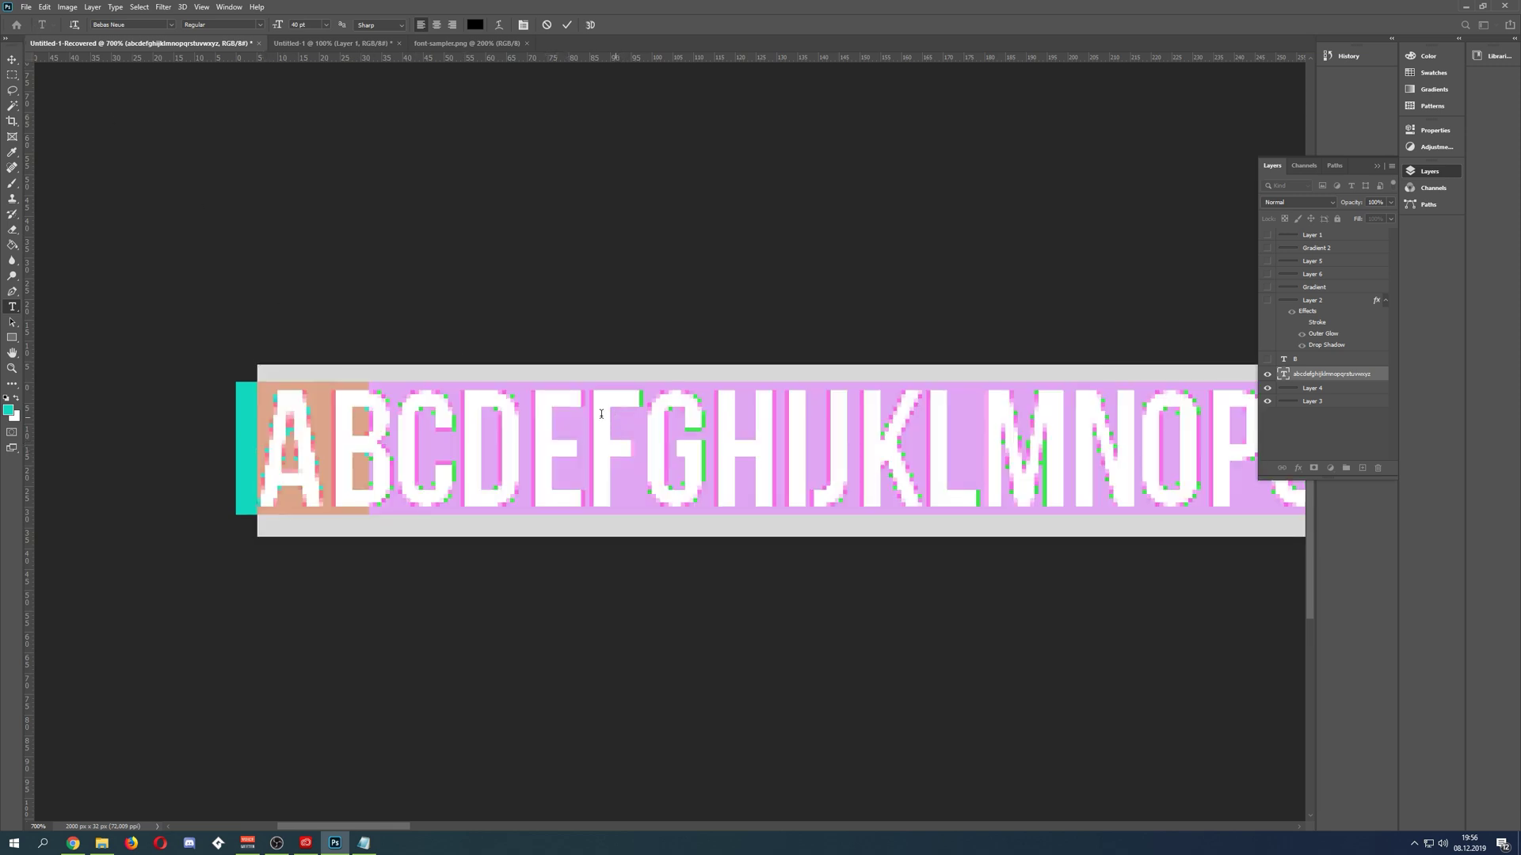
{"action": "left_click", "coordinate": [400, 25]}
{"action": "left_click", "coordinate": [396, 35]}
{"action": "left_click", "coordinate": [393, 432]}
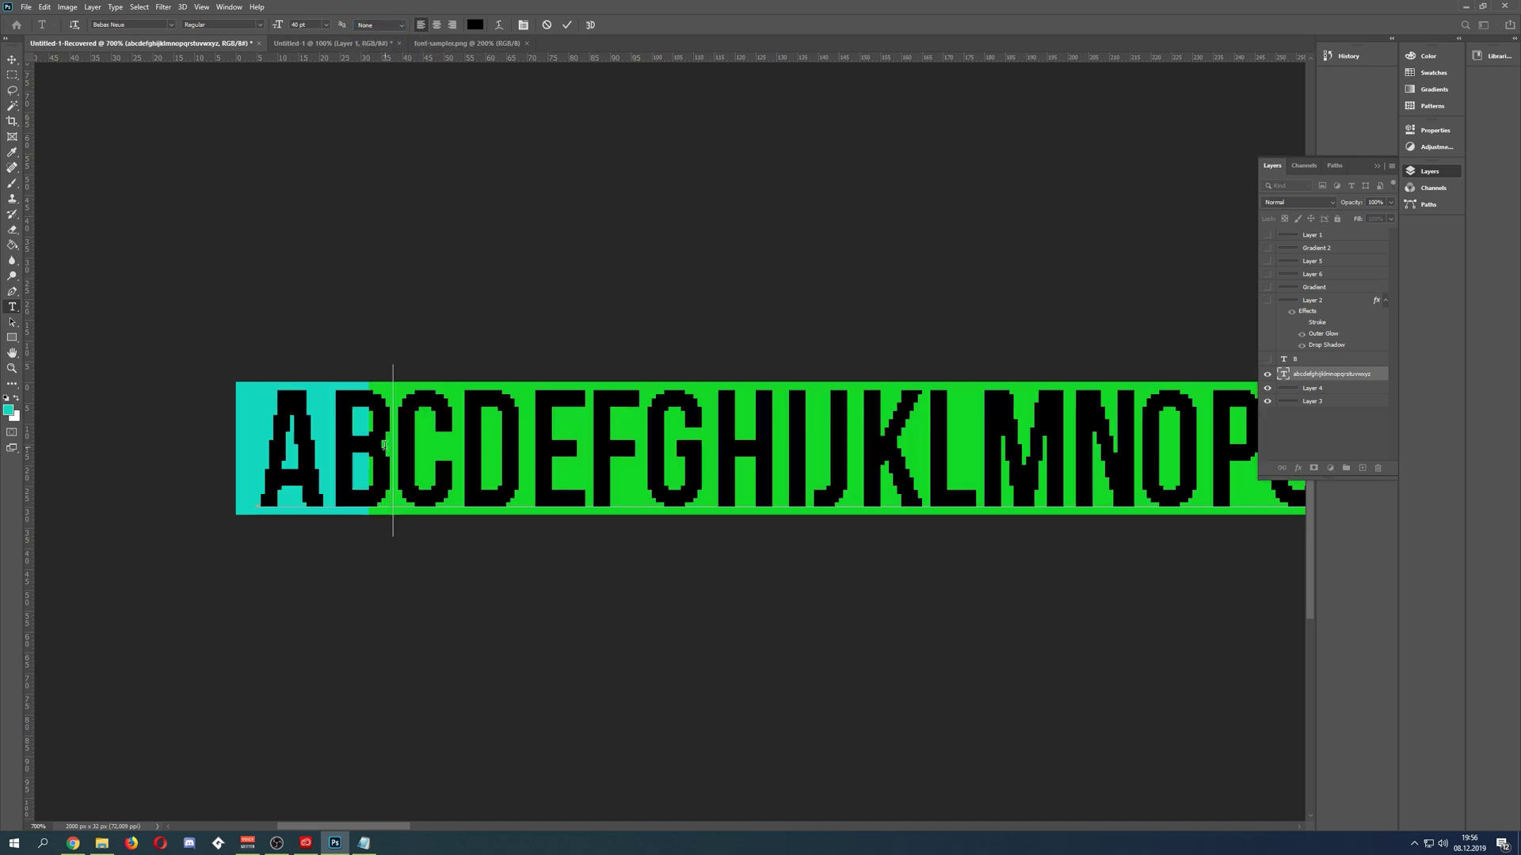
- Commit the text, show the separate B layer, hide the alphabet layer, and zoom the B to 1200%
{"action": "left_click", "coordinate": [11, 60]}
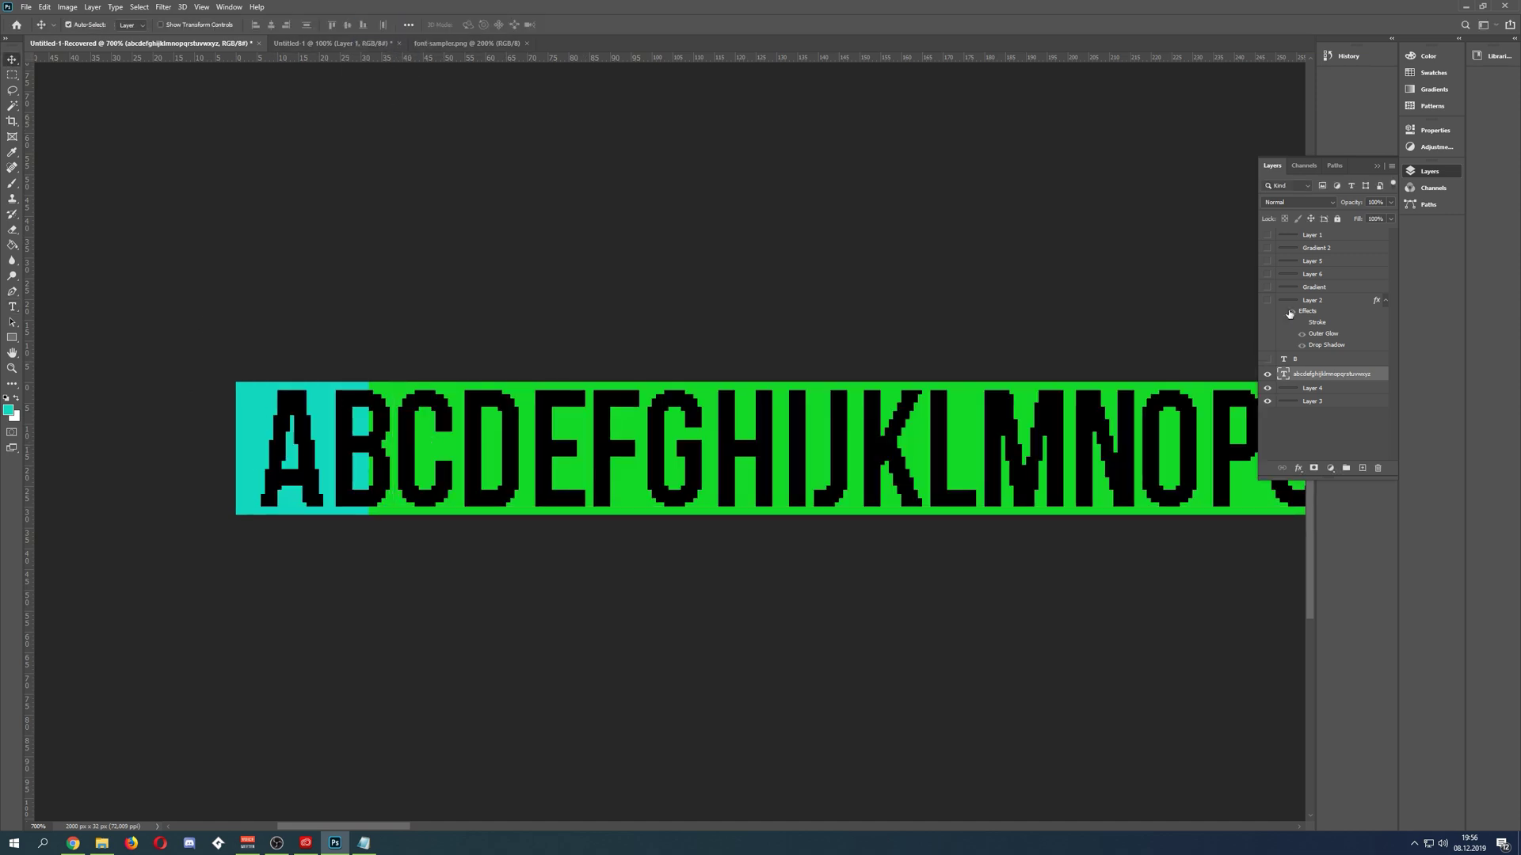
{"action": "left_click", "coordinate": [1267, 360]}
{"action": "left_click", "coordinate": [1268, 374]}
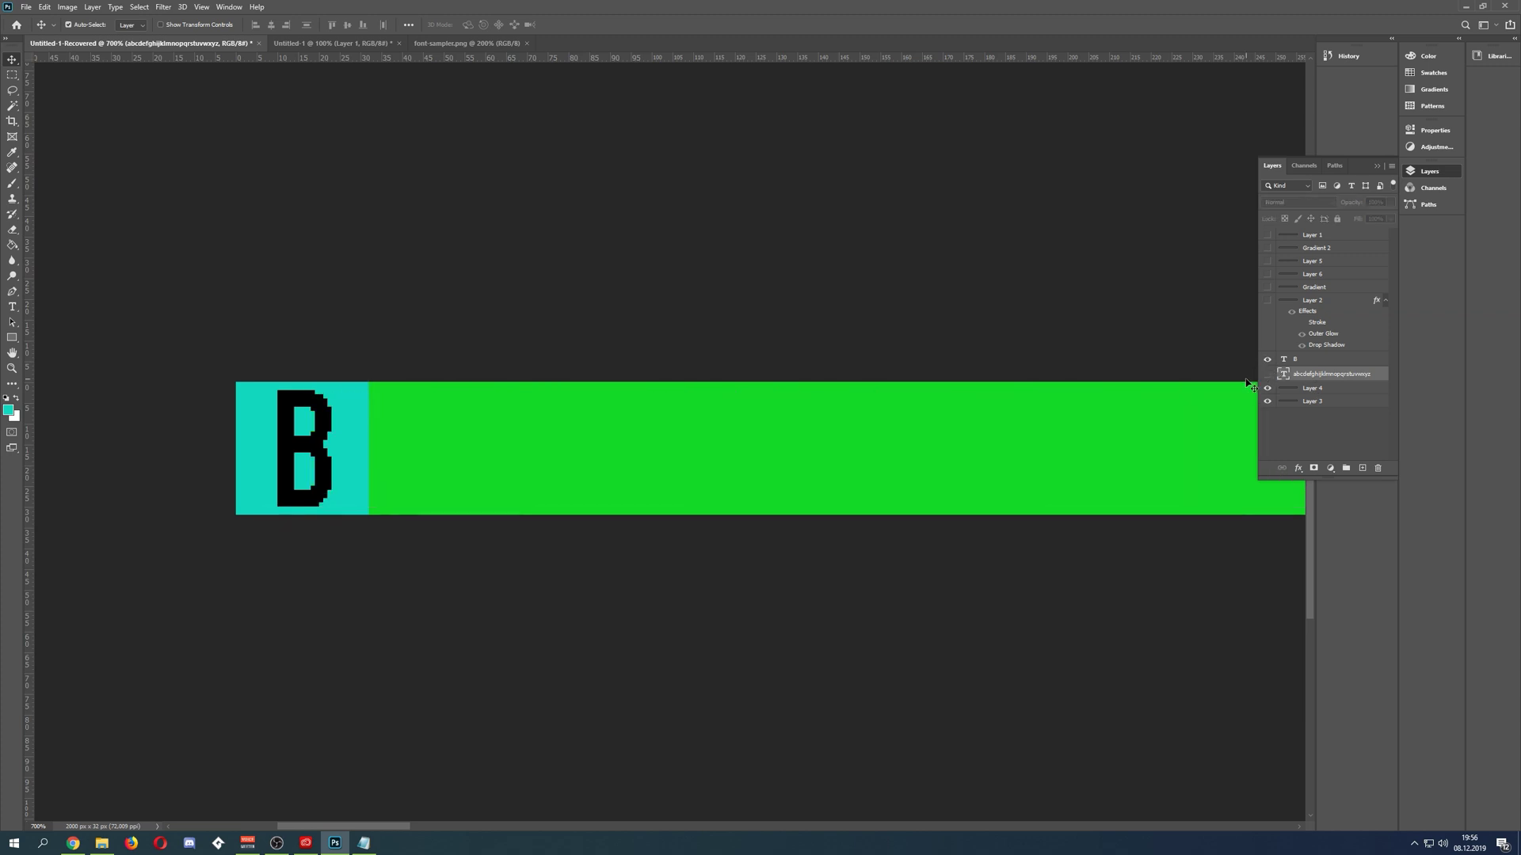
{"action": "left_click", "coordinate": [12, 368]}
{"action": "left_click_drag", "start_coordinate": [194, 462], "coordinate": [194, 462]}
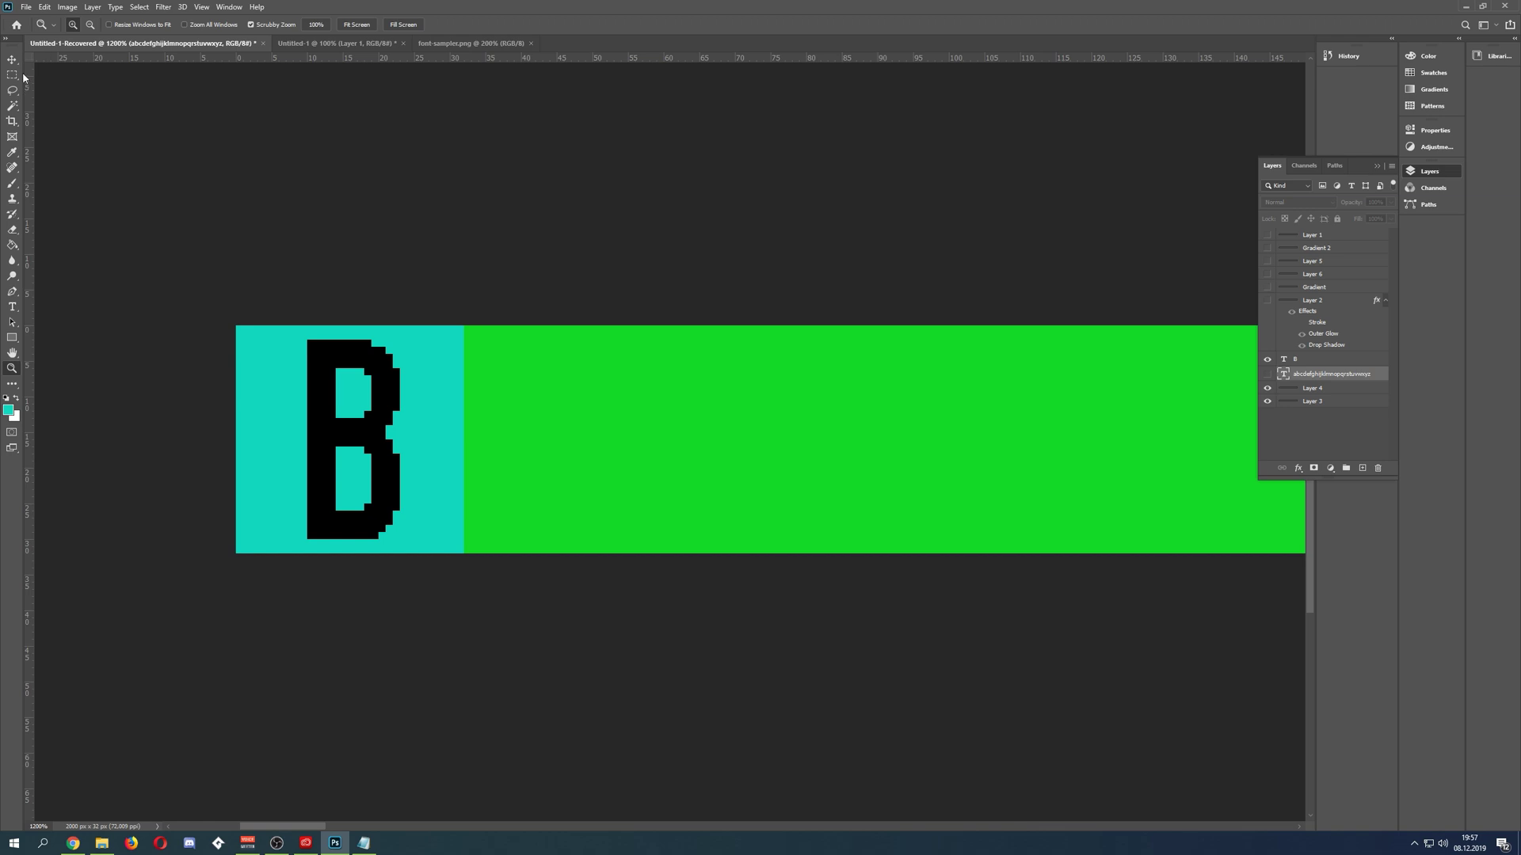
- Turn on the pixel grid, then hide the orange-yellow gradient and make the B text layer active
{"action": "key", "text": "m"}
{"action": "left_click_drag", "start_coordinate": [236, 325], "coordinate": [469, 555]}
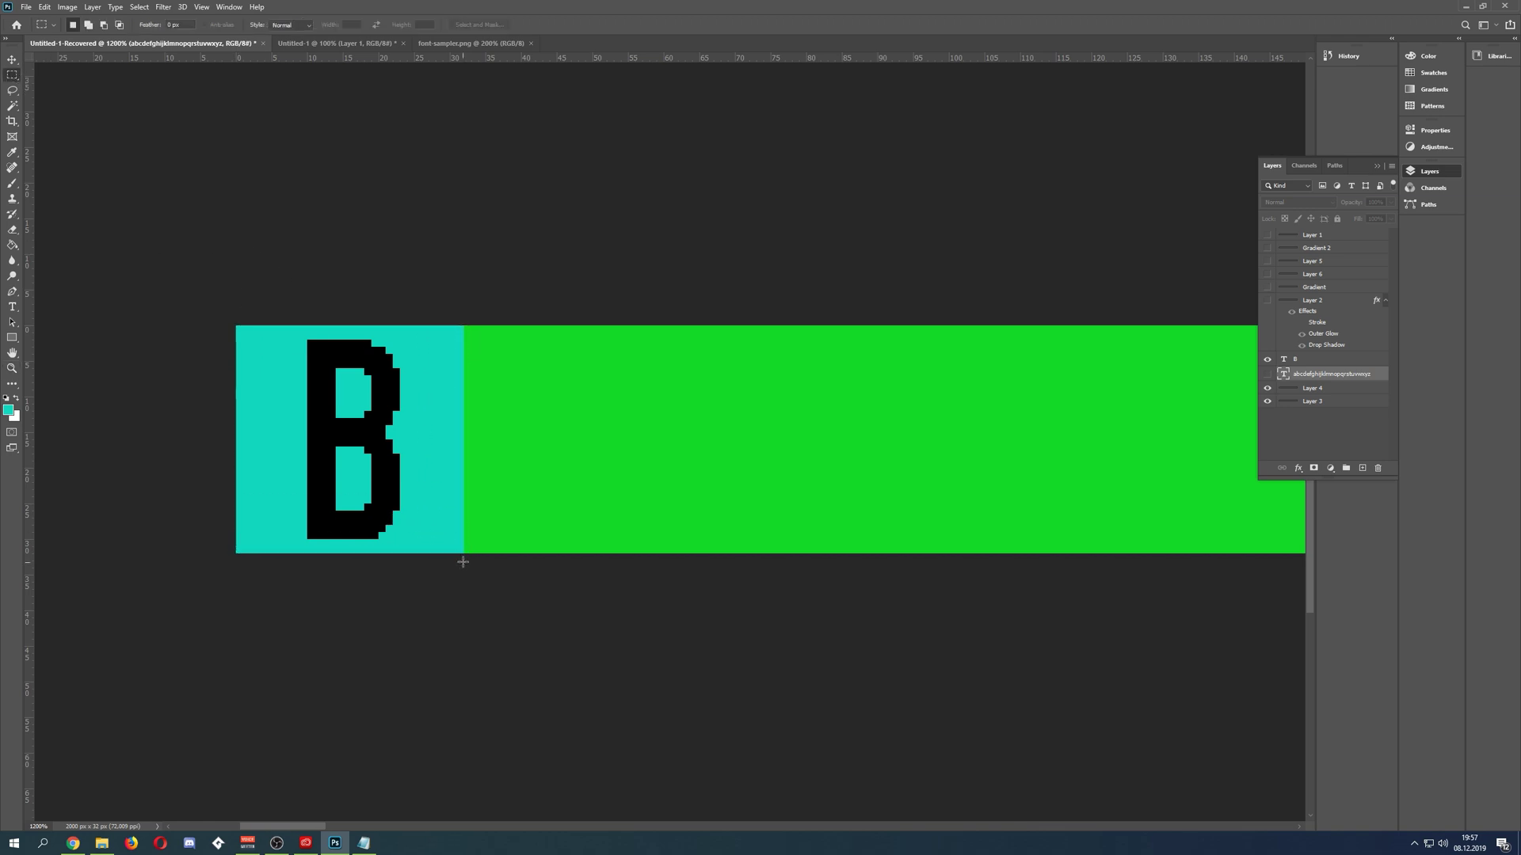
{"action": "key", "text": "ctrl+apostrophe"}
{"action": "left_click", "coordinate": [363, 458]}
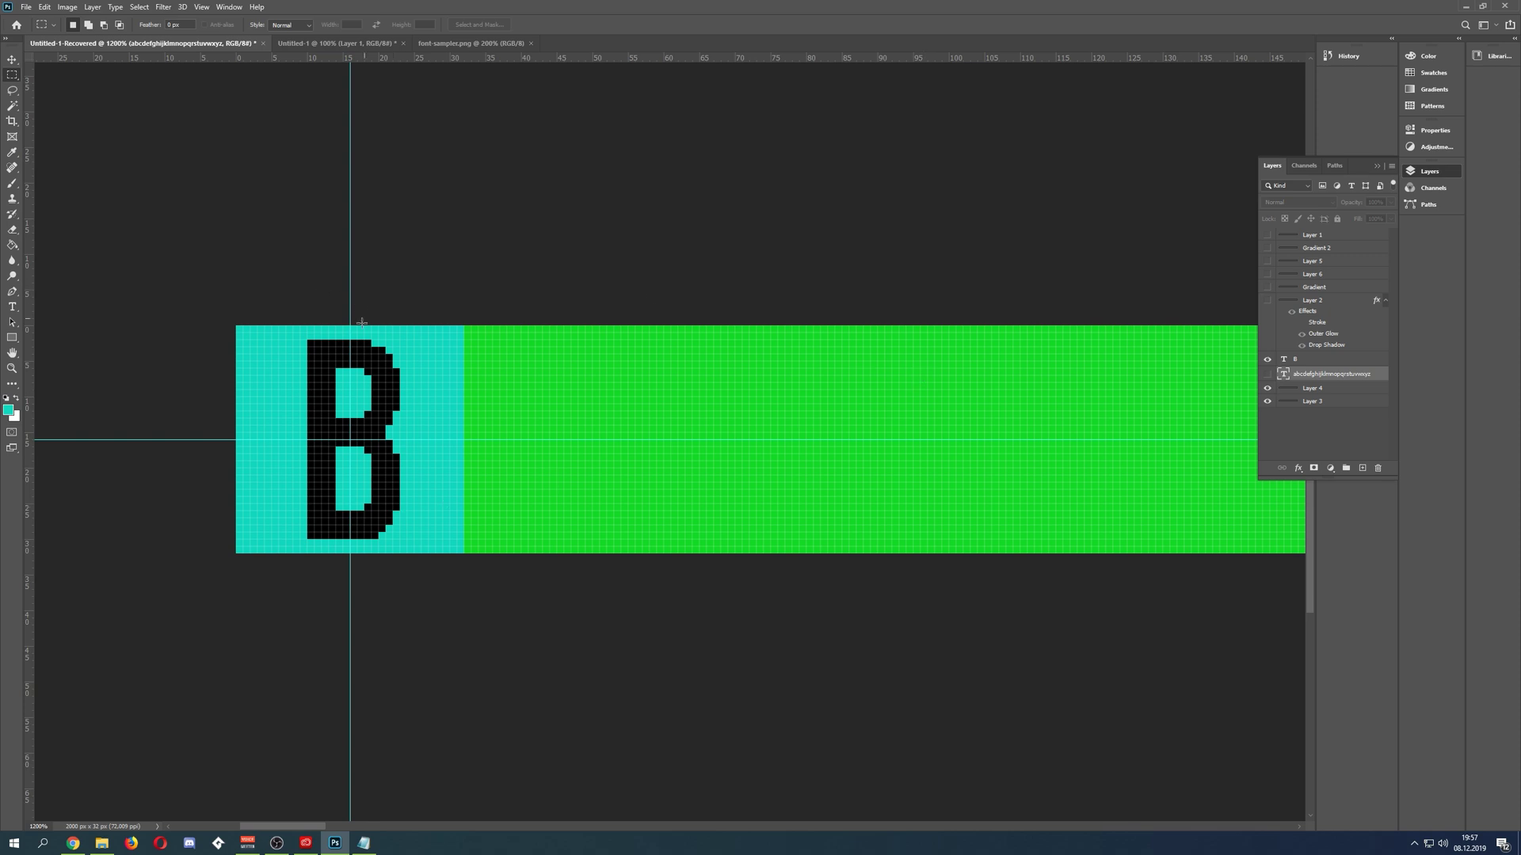
{"action": "left_click", "coordinate": [1267, 287]}
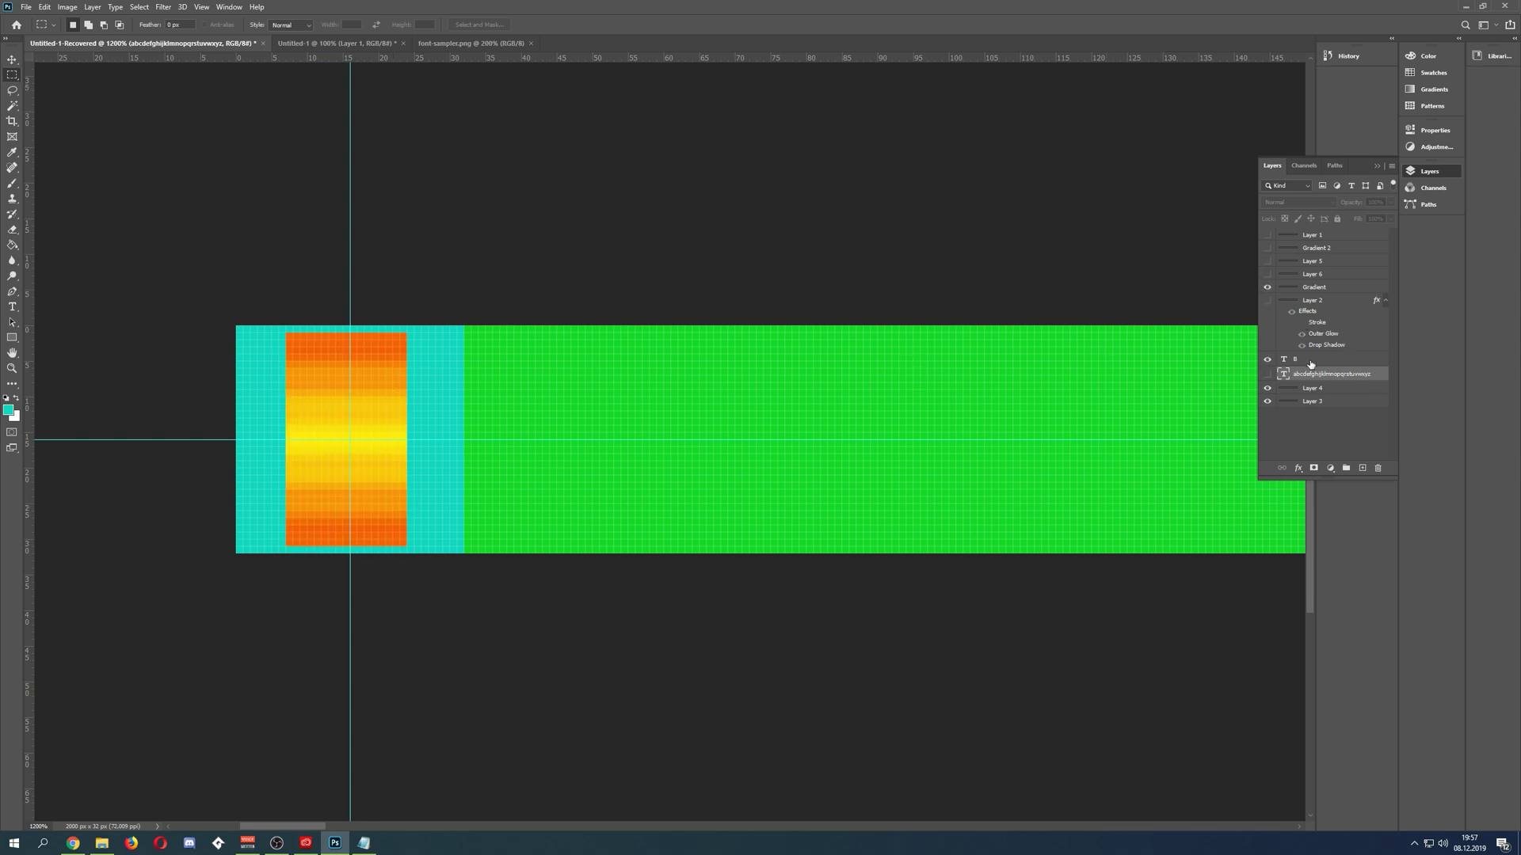
{"action": "left_click", "coordinate": [1311, 365]}
{"action": "left_click", "coordinate": [1267, 286]}
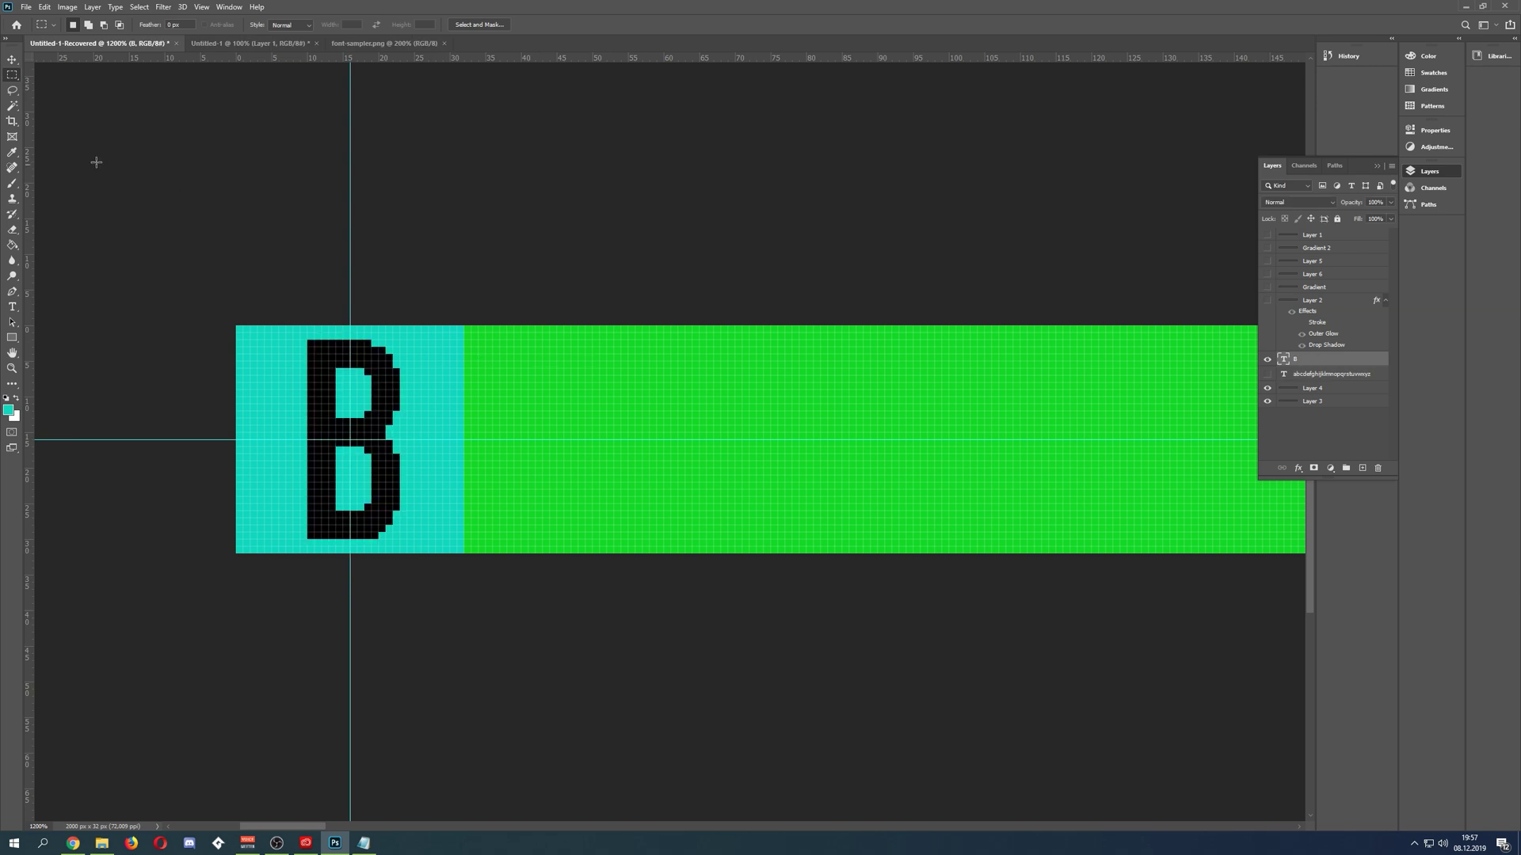
- Magic Wand the black B and try pasting the gradient over it, hiding Layer 7
{"action": "key", "text": "w"}
{"action": "left_click", "coordinate": [390, 403]}
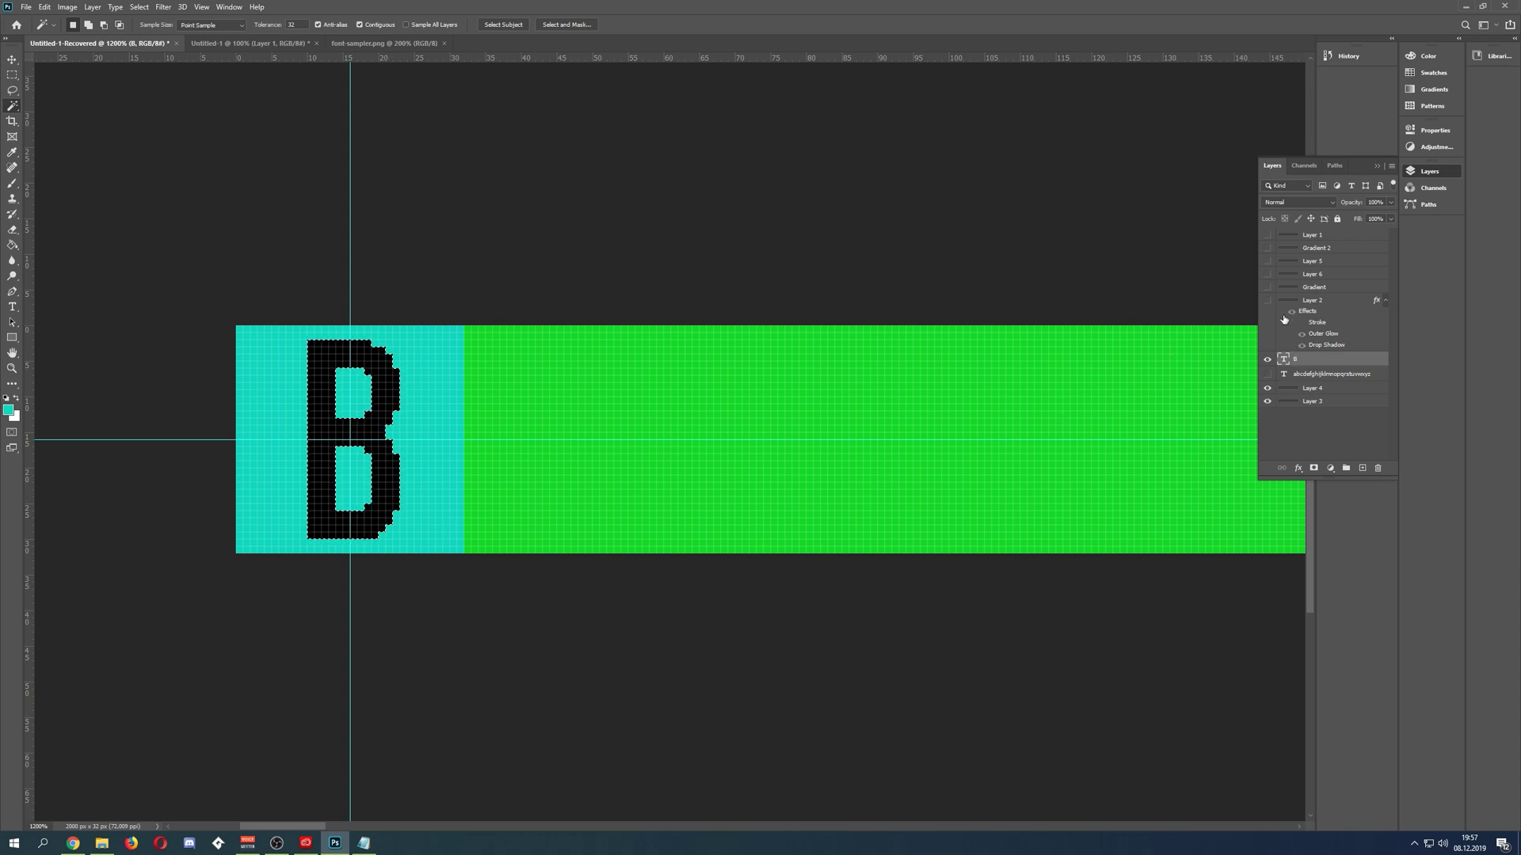
{"action": "left_click", "coordinate": [1267, 287]}
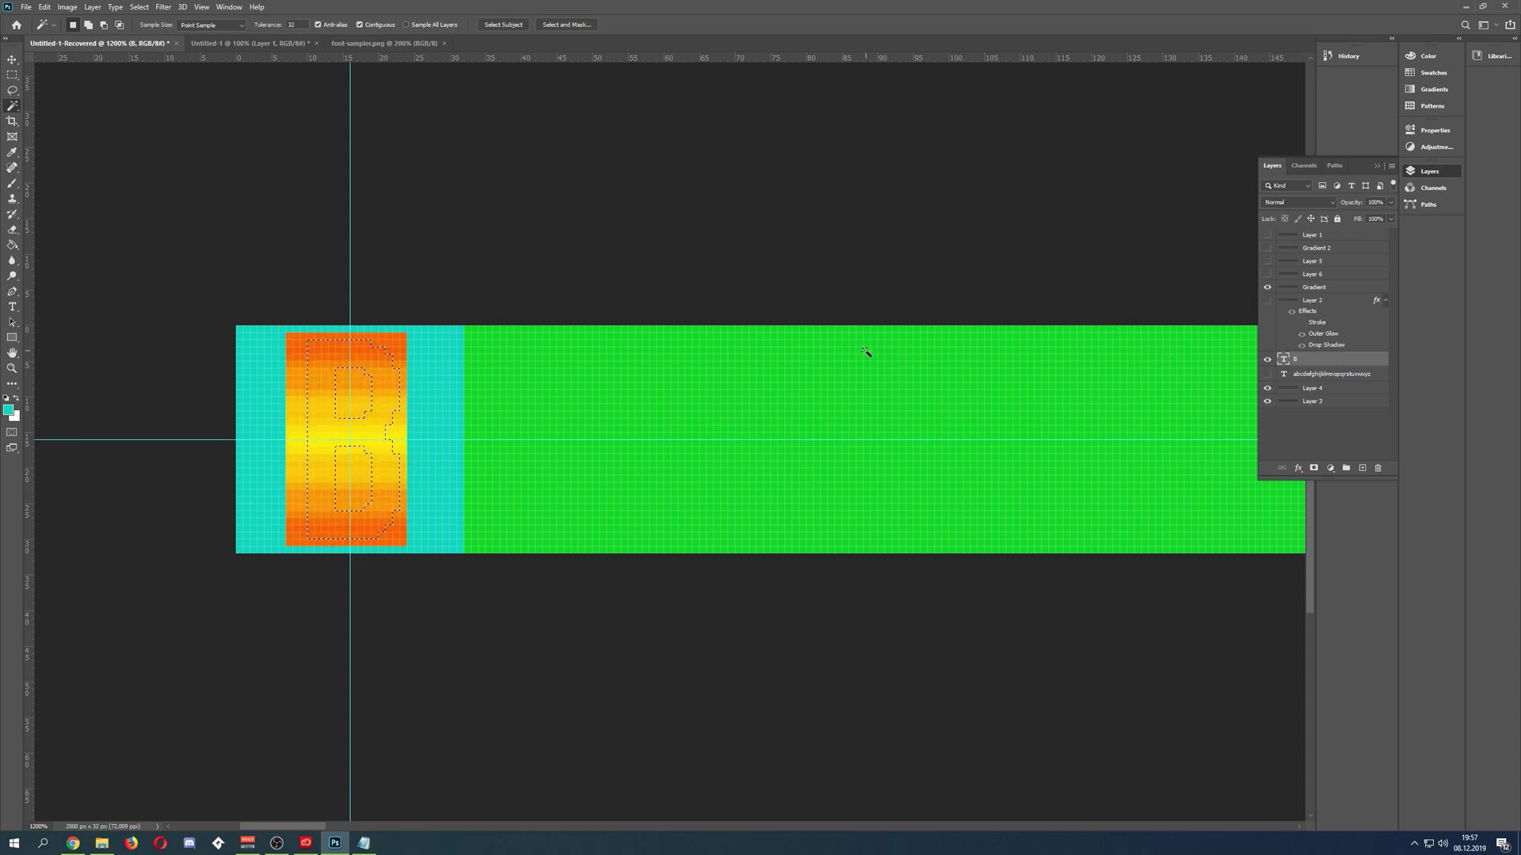
{"action": "key", "text": "ctrl+v"}
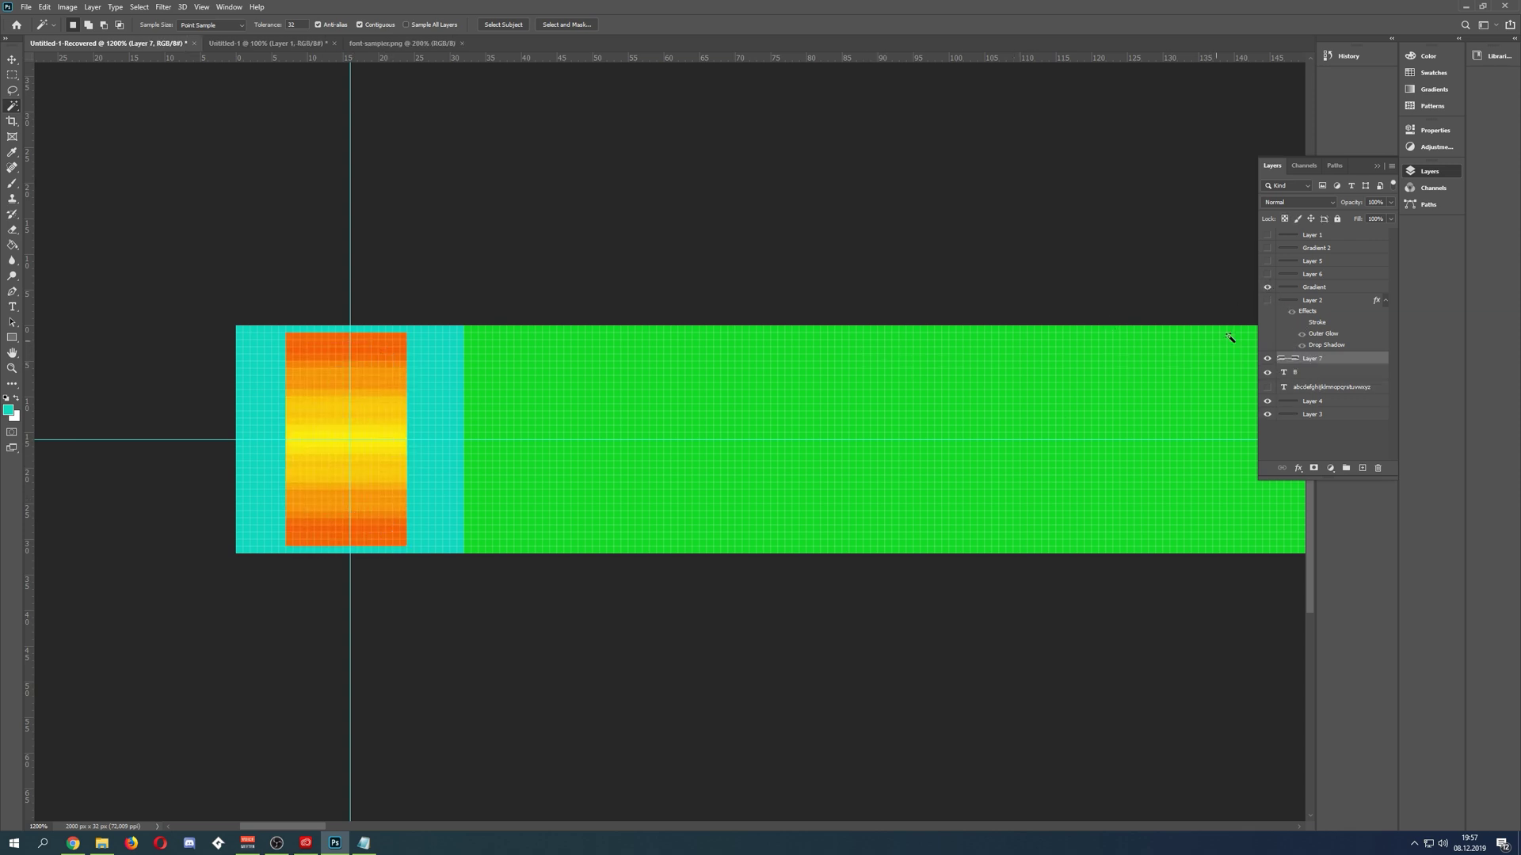
{"action": "left_click", "coordinate": [1269, 287]}
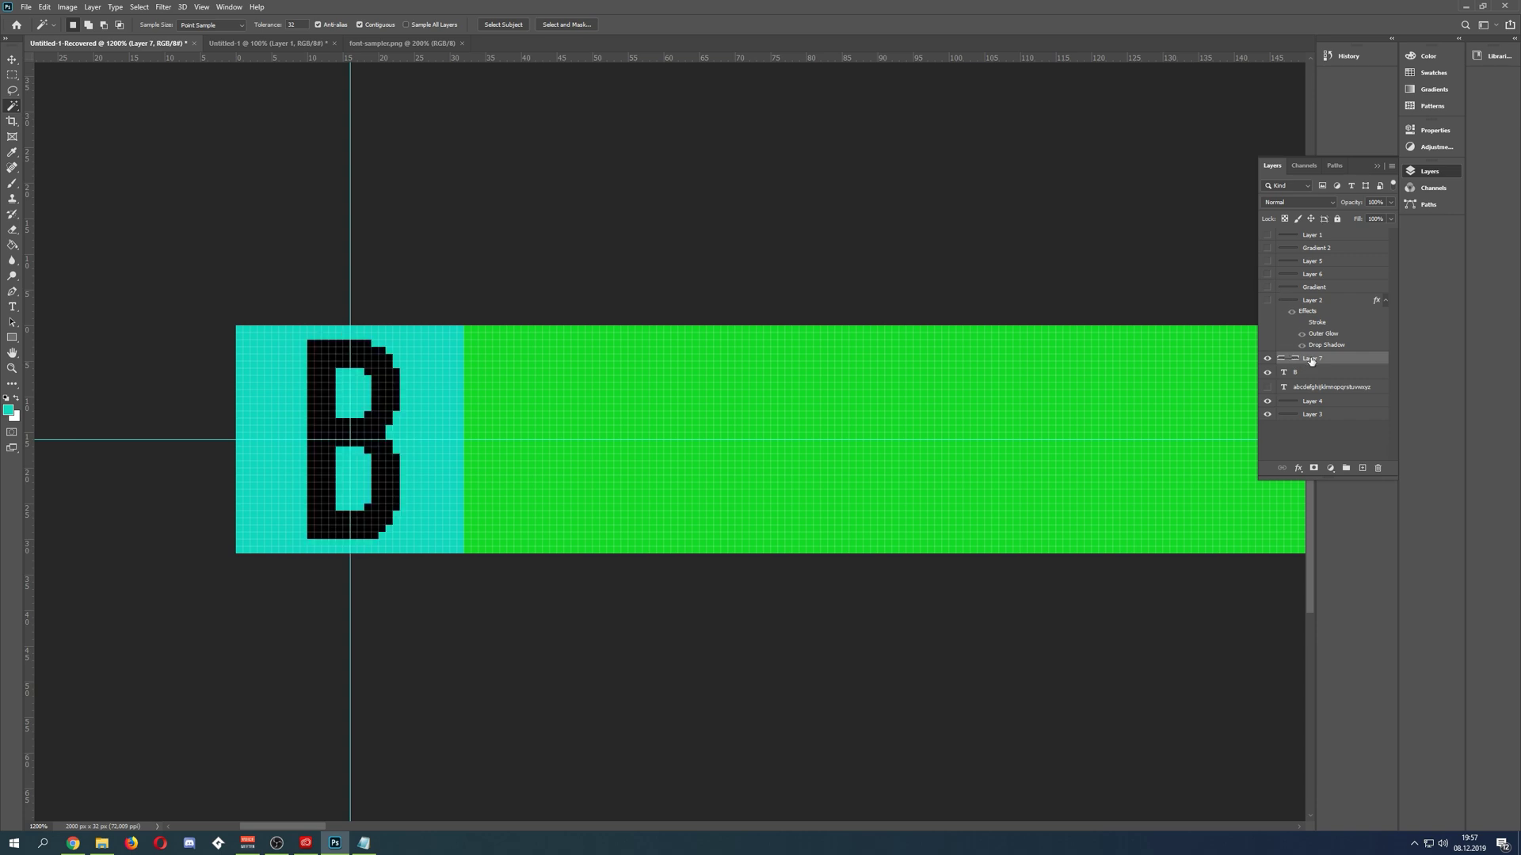
{"action": "left_click", "coordinate": [1268, 360]}
{"action": "left_click", "coordinate": [1266, 288]}
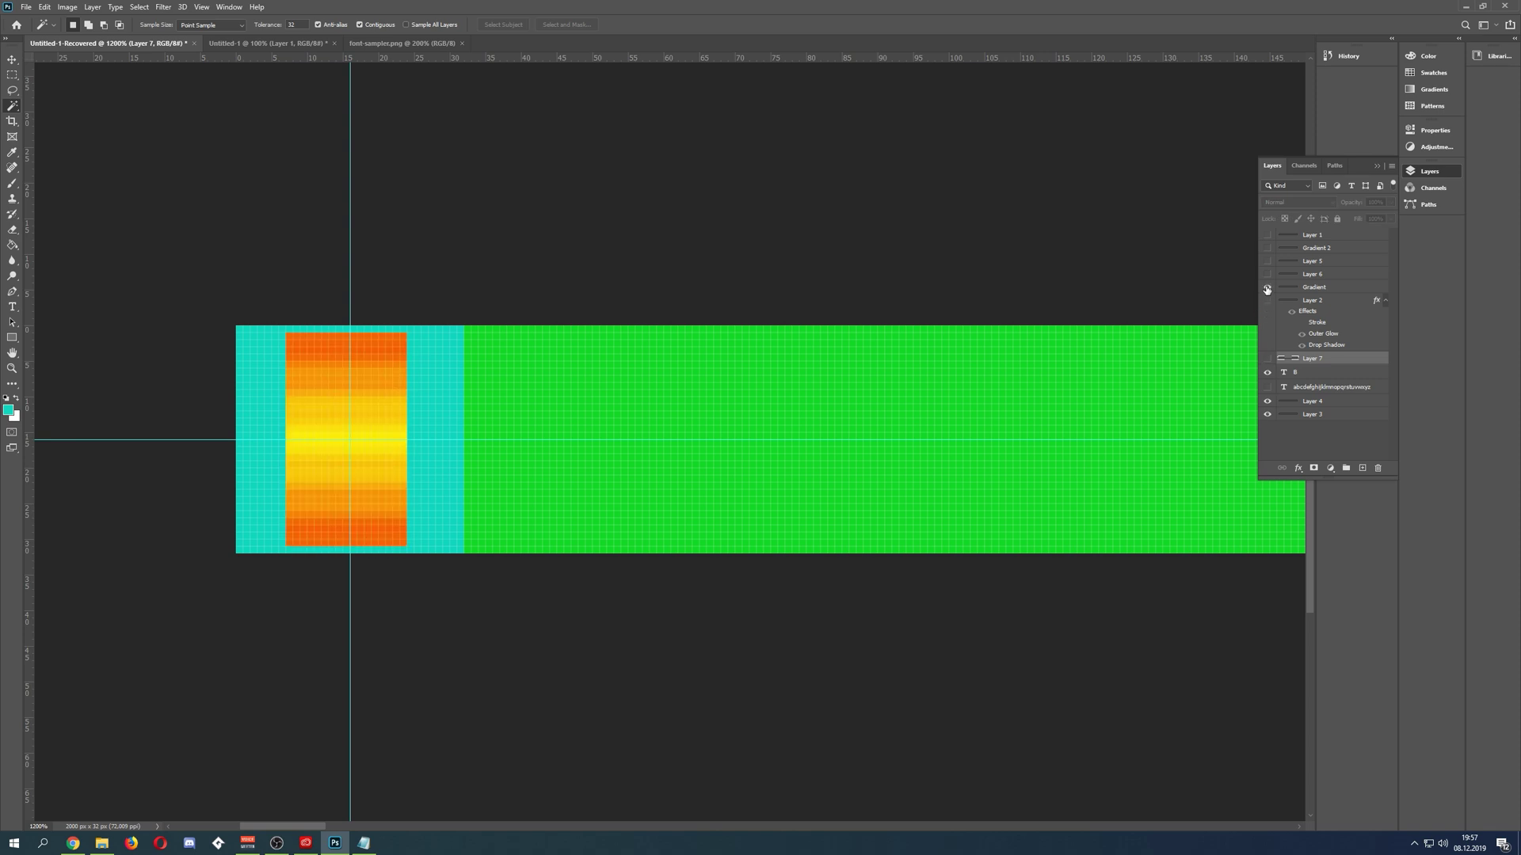
{"action": "left_click", "coordinate": [1305, 374]}
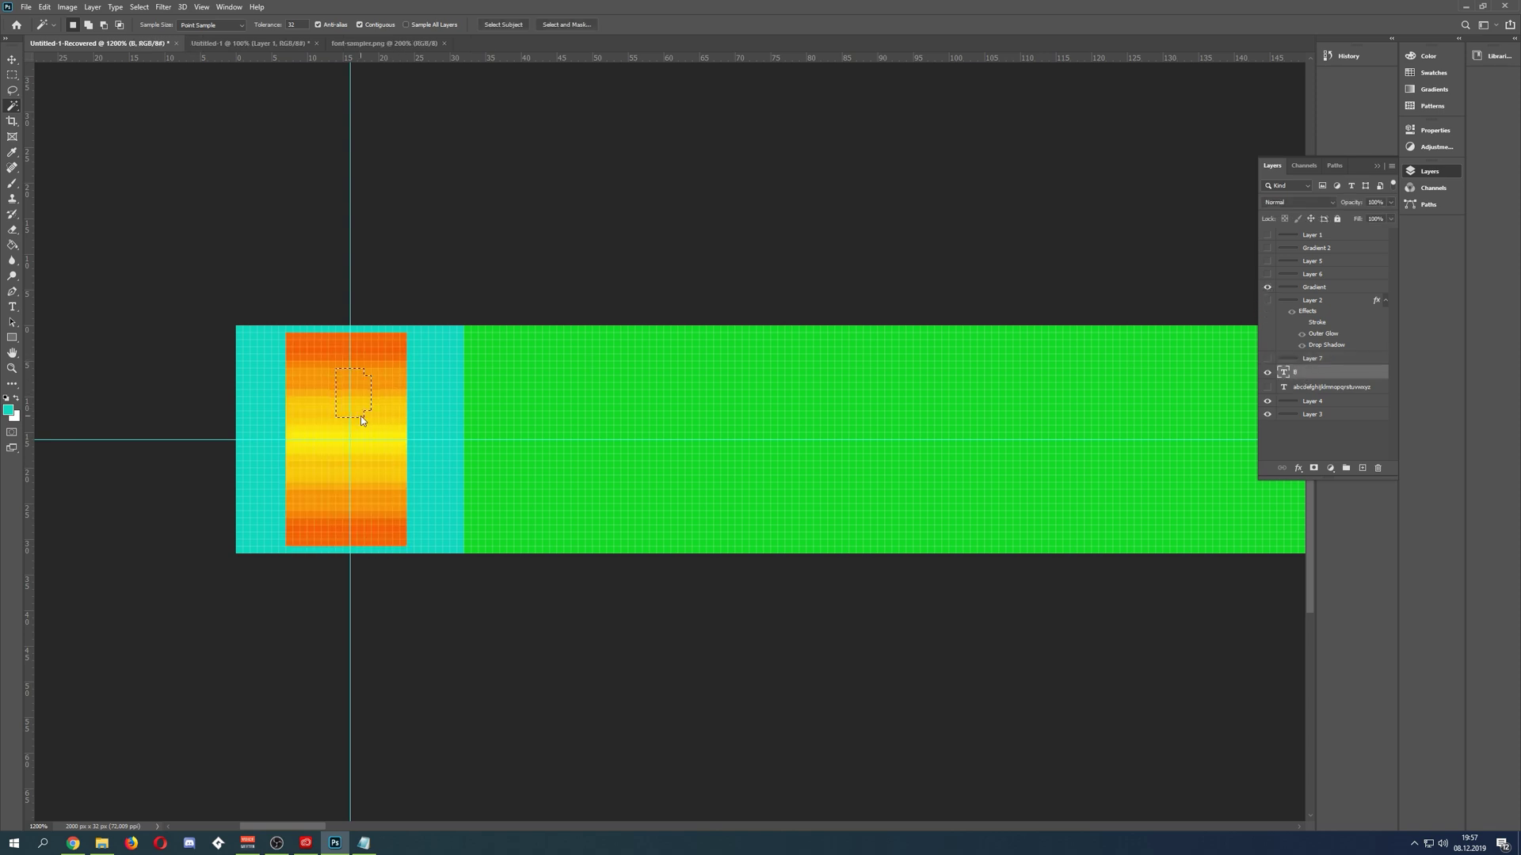
- Reselect the B's pixels and copy the Gradient layer into a B-shaped Layer 8, hiding the full gradient and guides
{"action": "left_click", "coordinate": [385, 462]}
{"action": "left_click", "coordinate": [1267, 287]}
{"action": "left_click", "coordinate": [391, 425]}
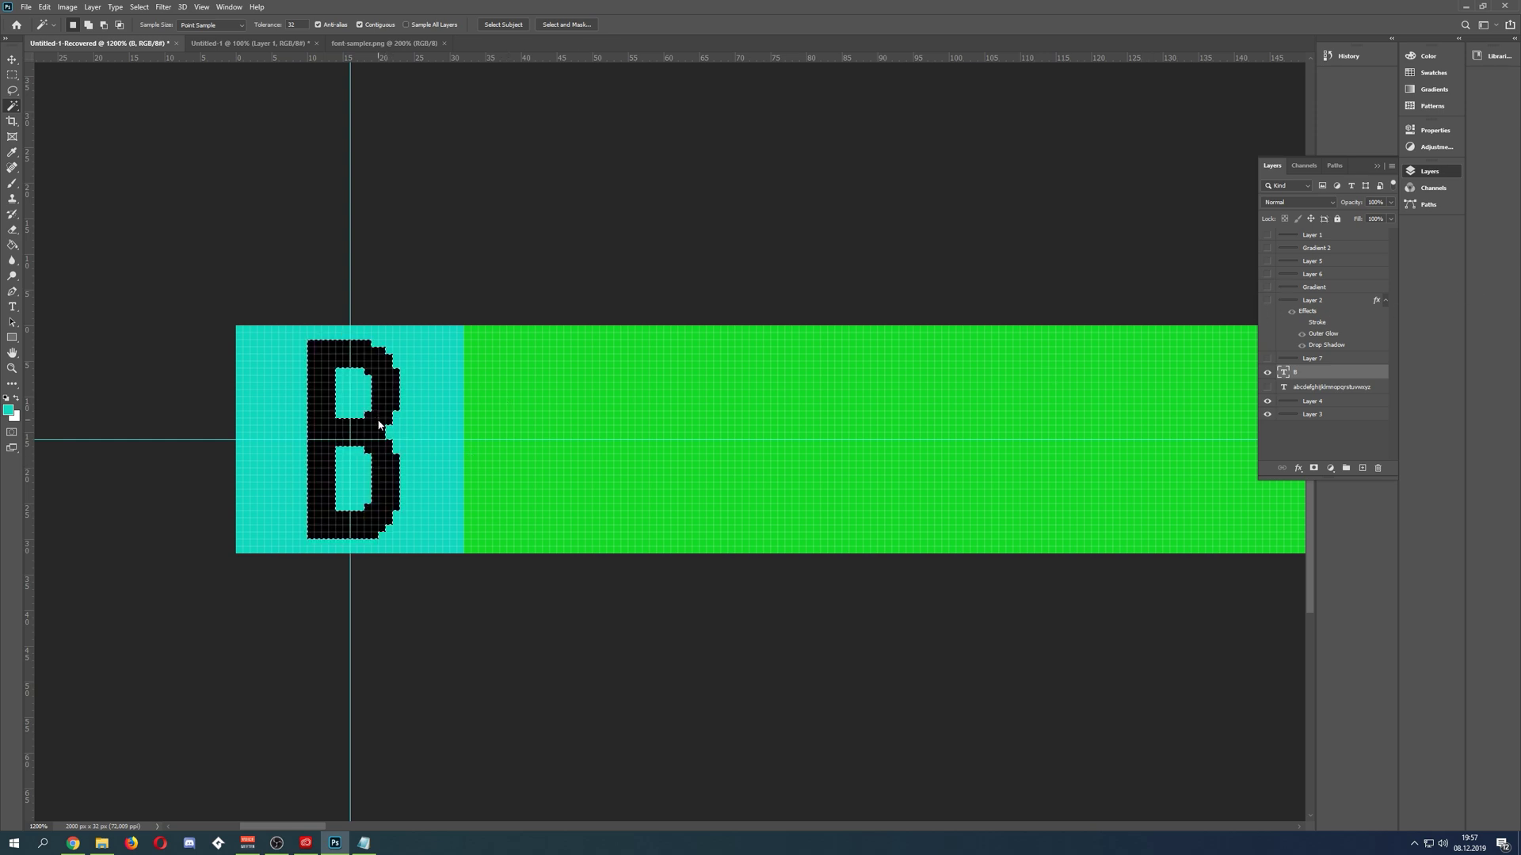
{"action": "left_click", "coordinate": [1266, 287]}
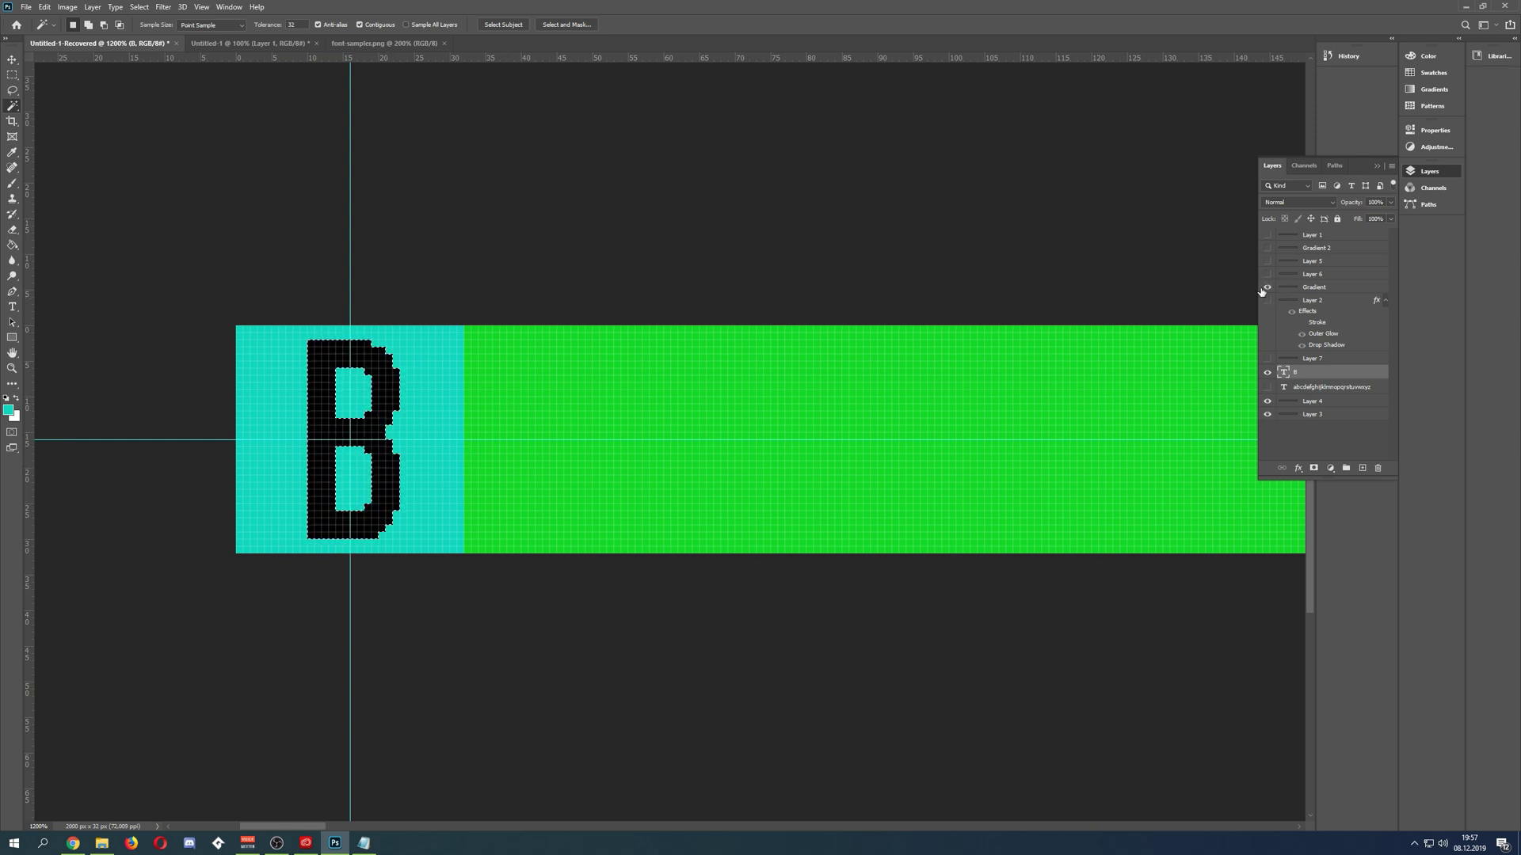
{"action": "left_click", "coordinate": [1315, 288]}
{"action": "key", "text": "ctrl+j"}
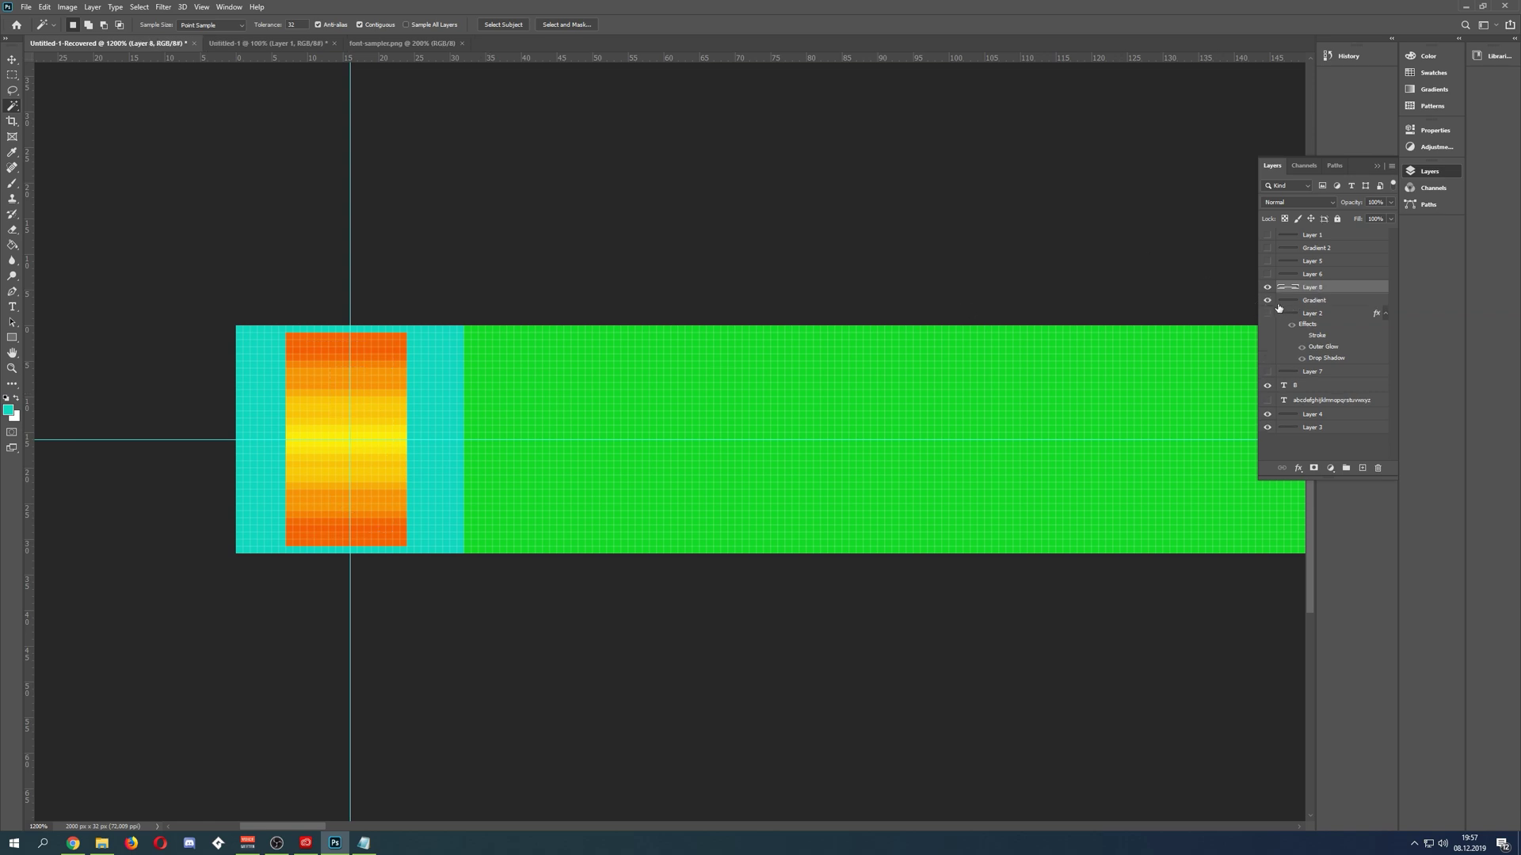
{"action": "left_click", "coordinate": [1268, 301]}
{"action": "left_click", "coordinate": [11, 59]}
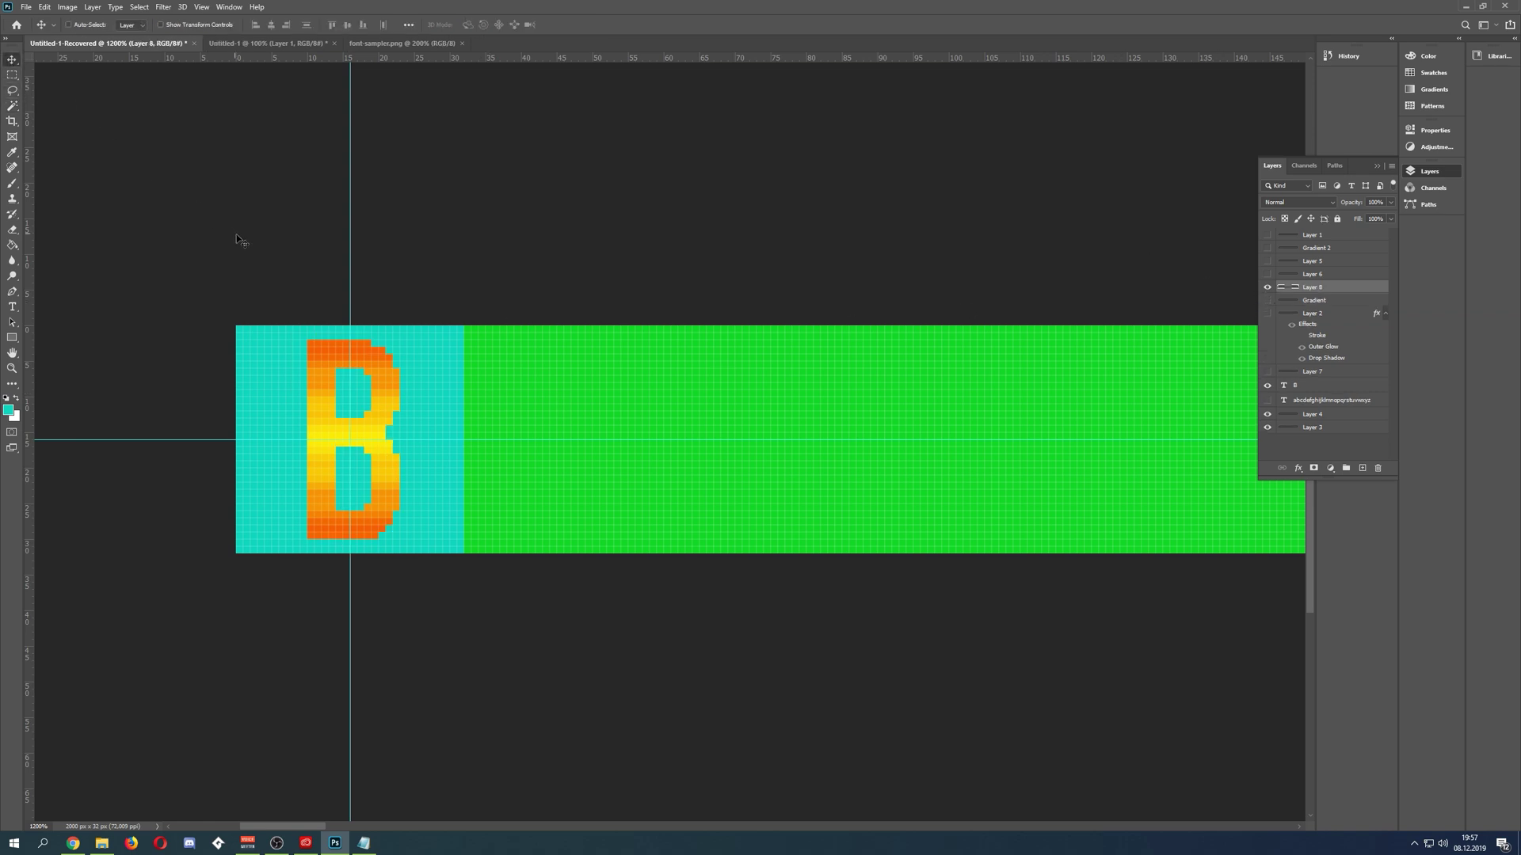
{"action": "key", "text": "ctrl+h"}
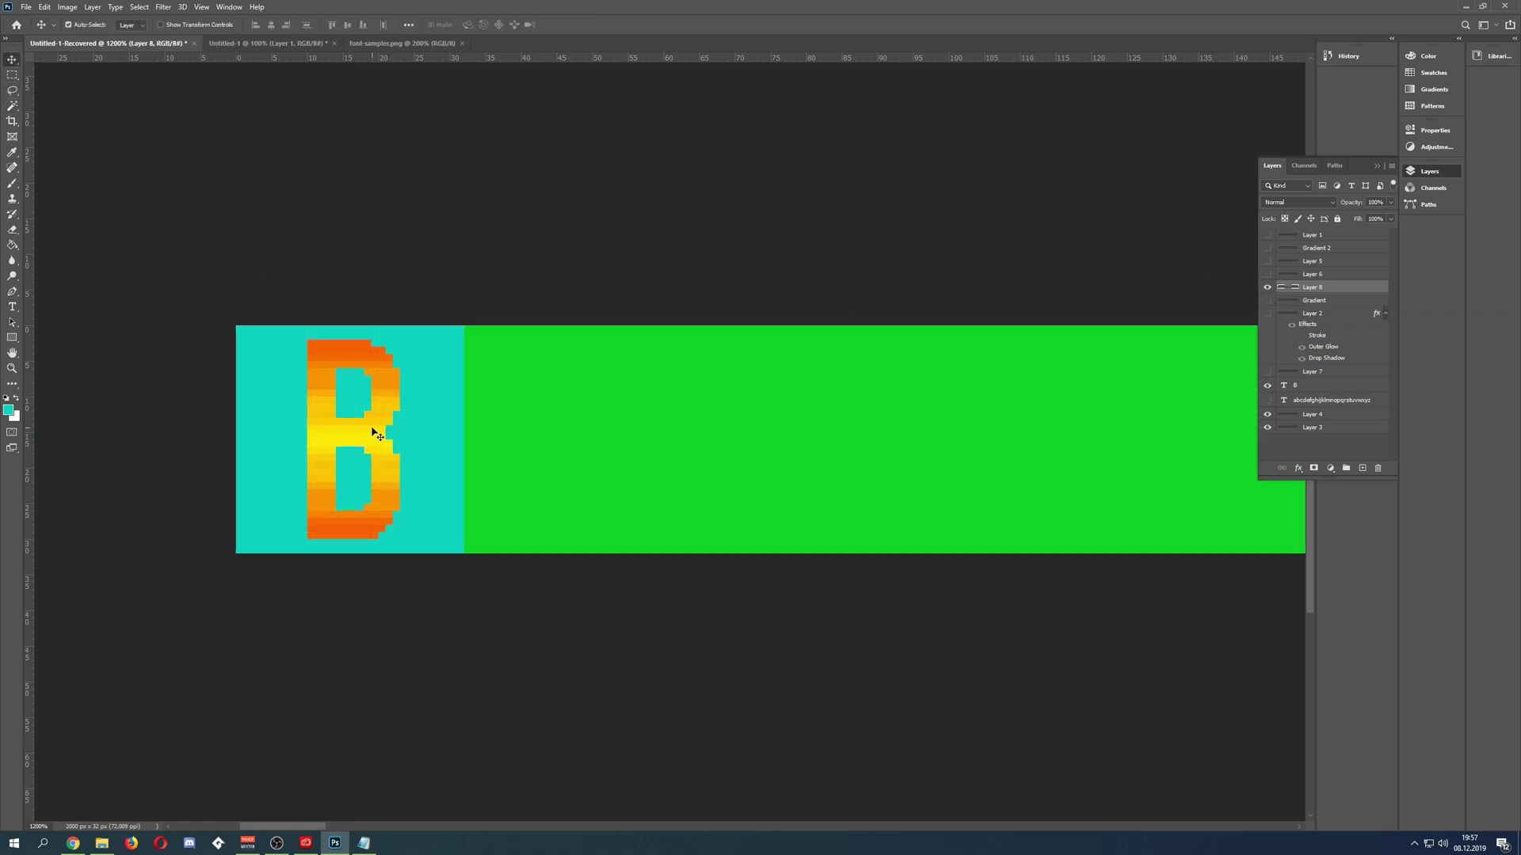
- Duplicate the gradient B, darken it with Lightness -100, and place it as Layer 9 beneath Layer 8, offset down-right
{"action": "key", "text": "ctrl+v"}
{"action": "left_click_drag", "start_coordinate": [731, 447], "coordinate": [469, 449]}
{"action": "key", "text": "ctrl+u"}
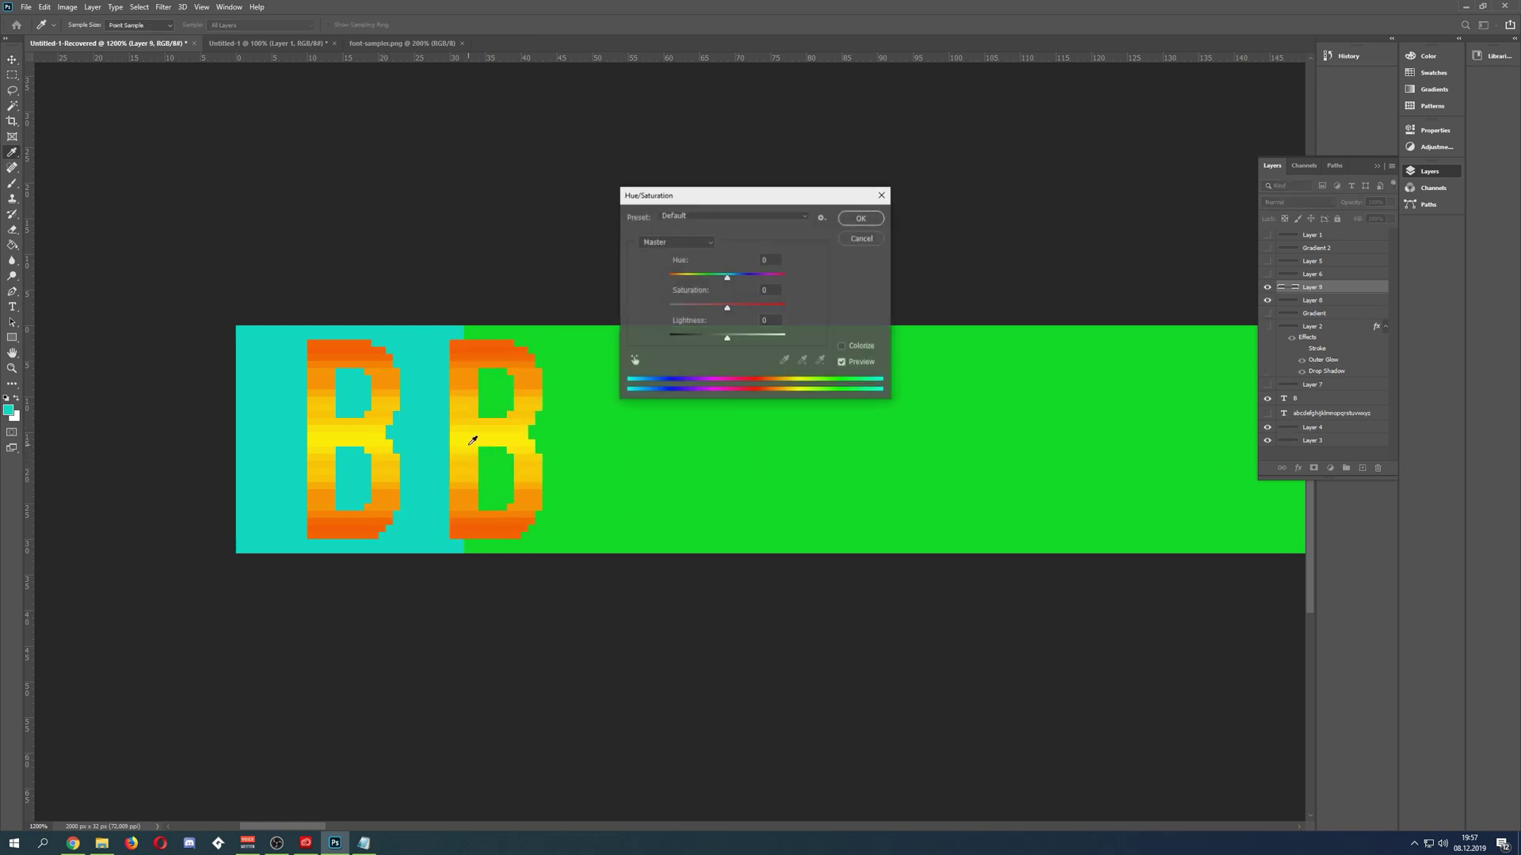
{"action": "left_click_drag", "start_coordinate": [726, 334], "coordinate": [669, 336]}
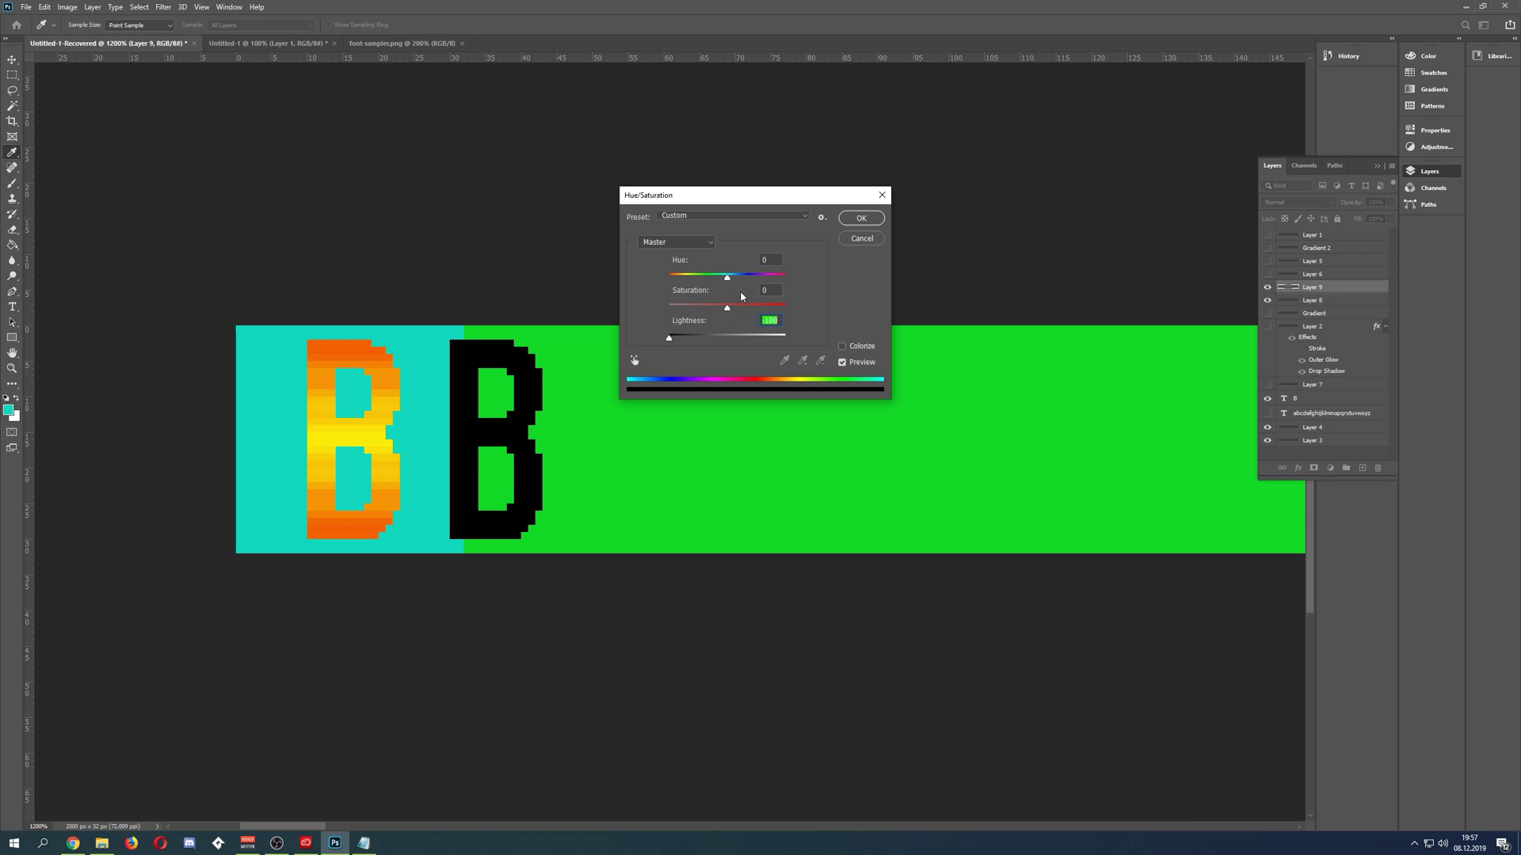
{"action": "left_click", "coordinate": [861, 218]}
{"action": "left_click_drag", "start_coordinate": [542, 407], "coordinate": [409, 407]}
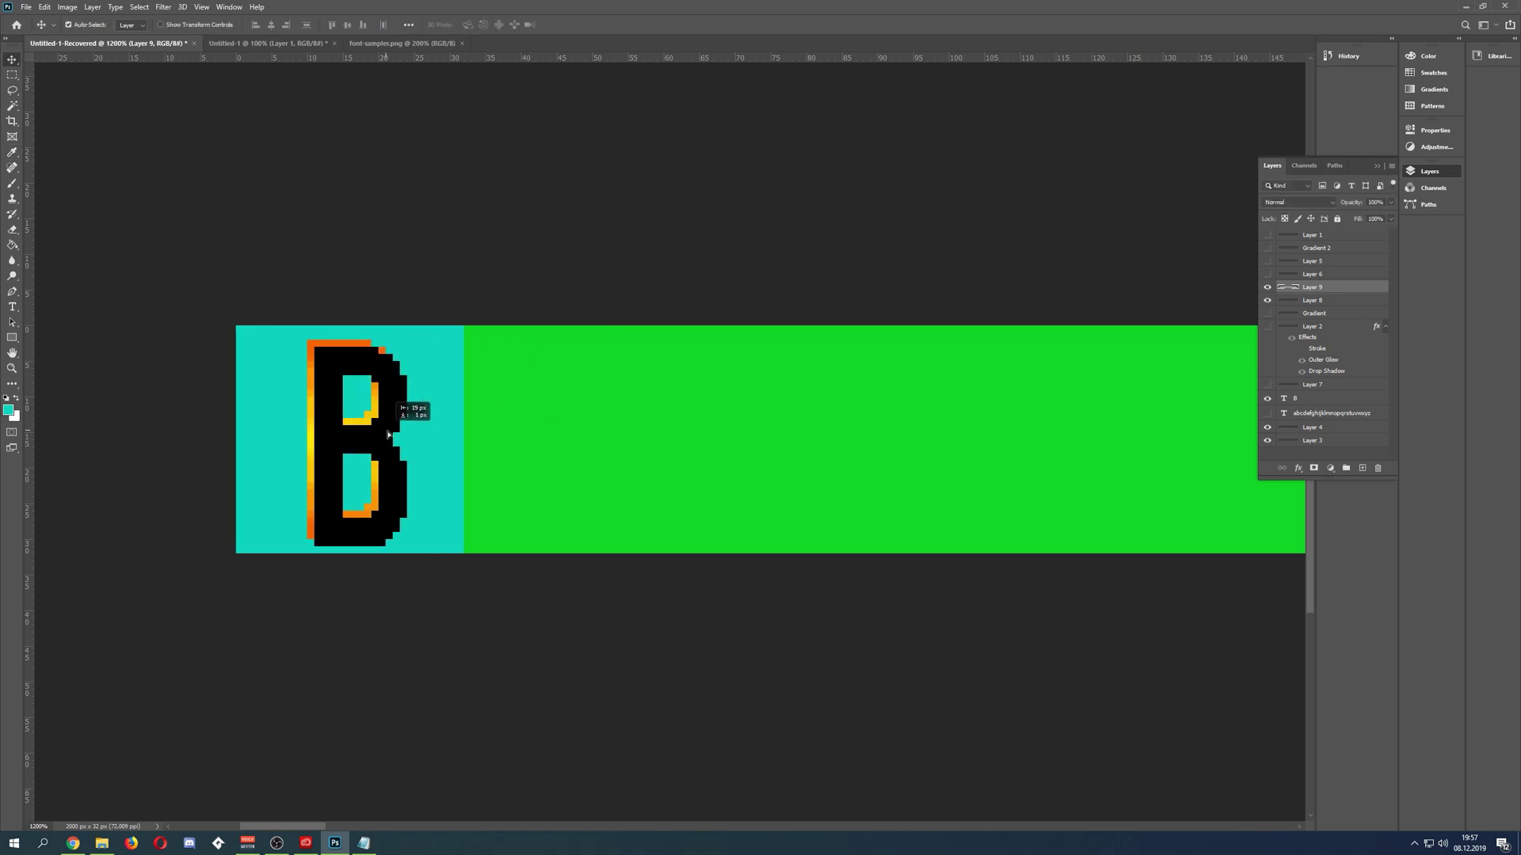
{"action": "left_click_drag", "start_coordinate": [1314, 287], "coordinate": [1274, 307]}
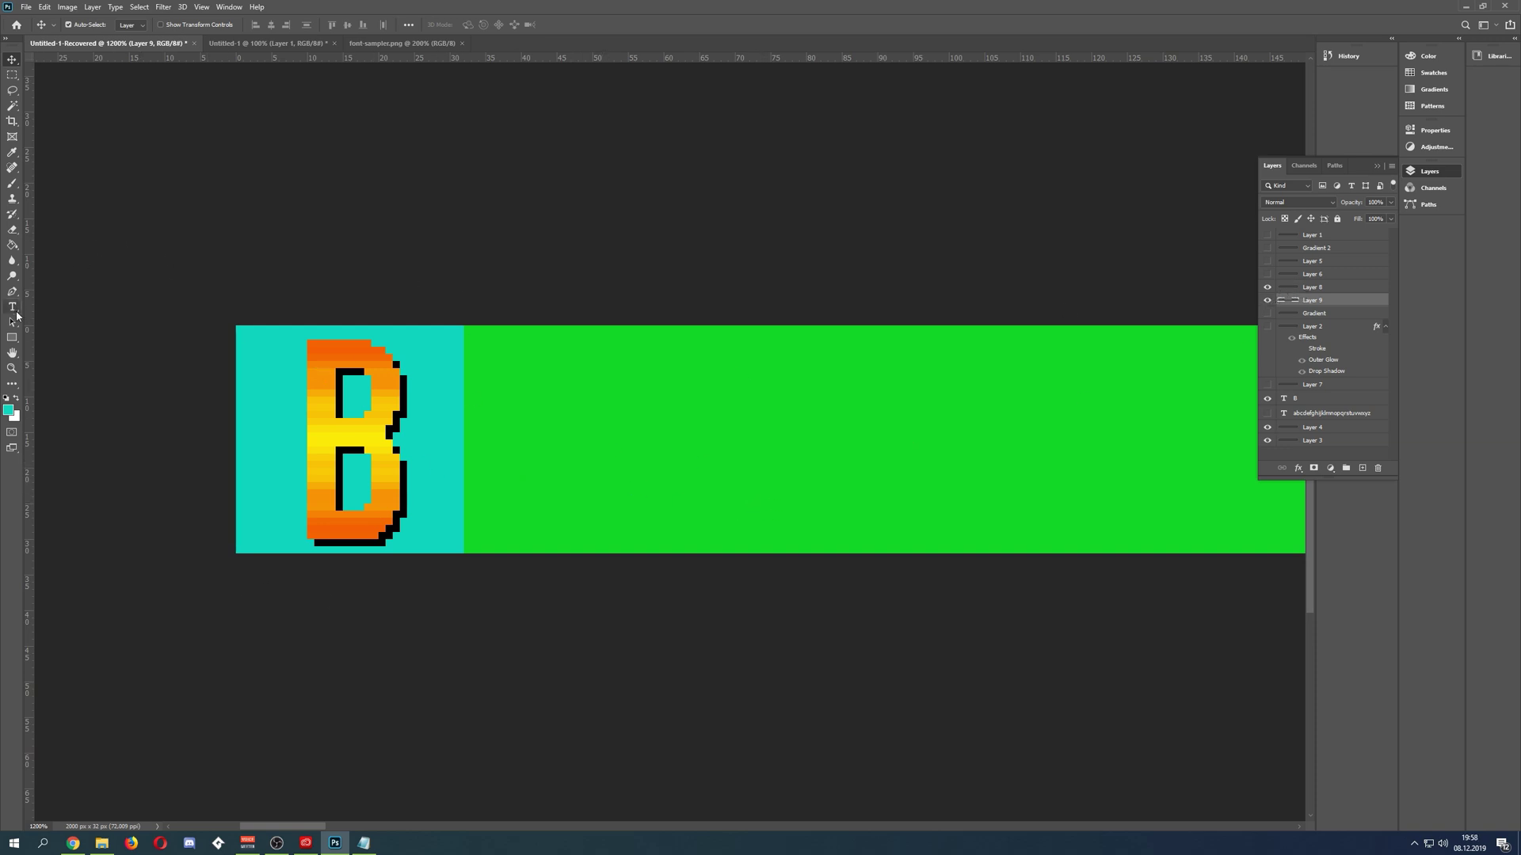
{"action": "left_click", "coordinate": [13, 75]}
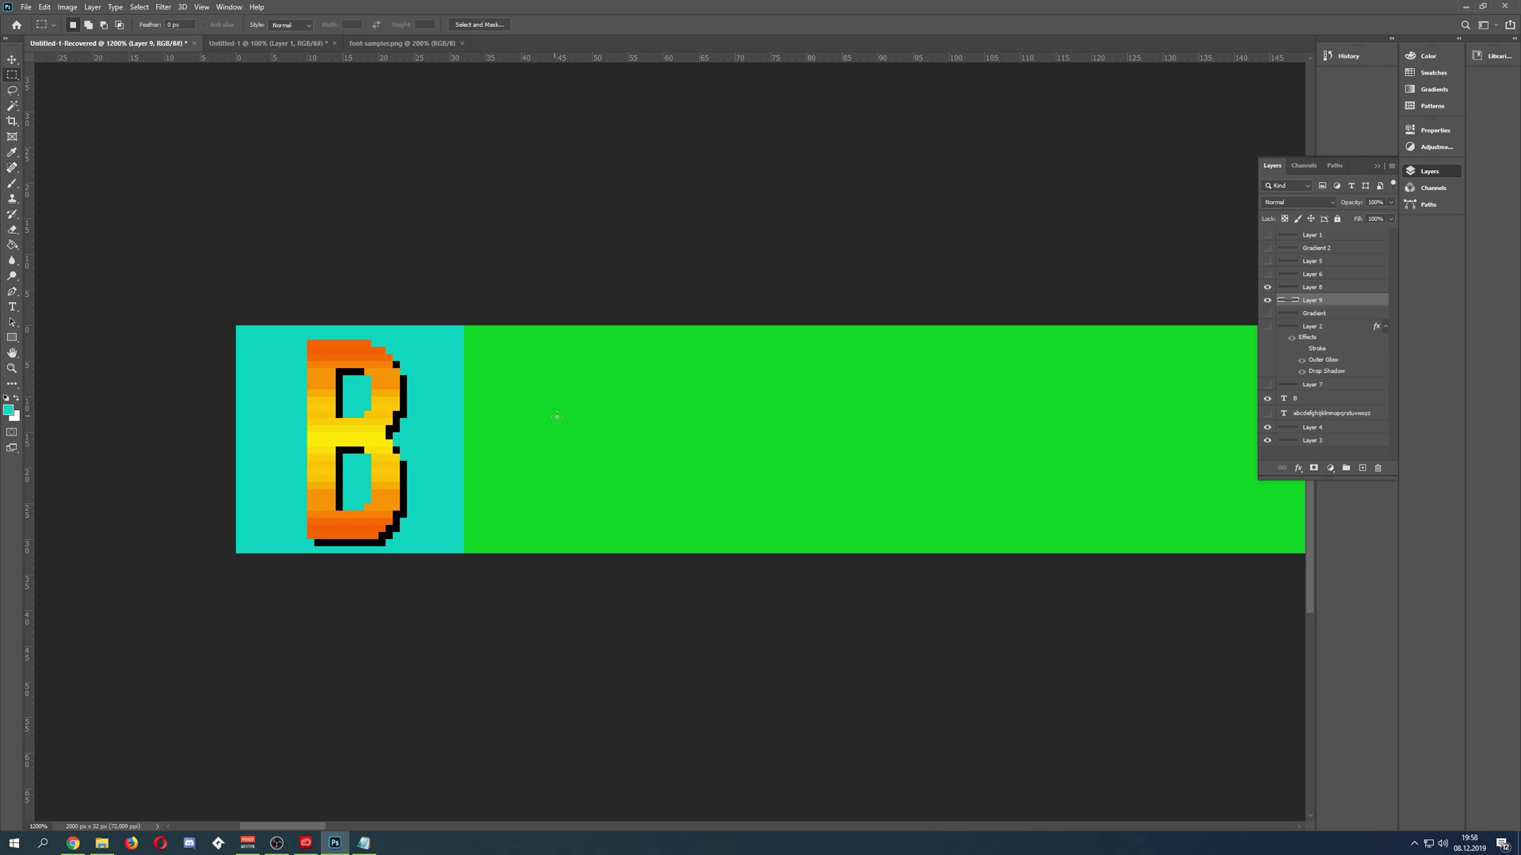
- Marquee an R-shaped selection on the green strip, fill it cyan, deselect, and nudge it down one pixel
{"action": "left_click_drag", "start_coordinate": [543, 396], "coordinate": [557, 482]}
{"action": "left_click_drag", "start_coordinate": [579, 411], "coordinate": [592, 404]}
{"action": "mouse_move", "coordinate": [557, 418]}
{"action": "left_mouse_down"}
{"action": "mouse_move", "coordinate": [592, 425]}
{"action": "mouse_move", "coordinate": [586, 446]}
{"action": "mouse_move", "coordinate": [607, 461]}
{"action": "mouse_move", "coordinate": [593, 458]}
{"action": "left_mouse_up"}
{"action": "key", "text": "g"}
{"action": "left_click", "coordinate": [581, 433]}
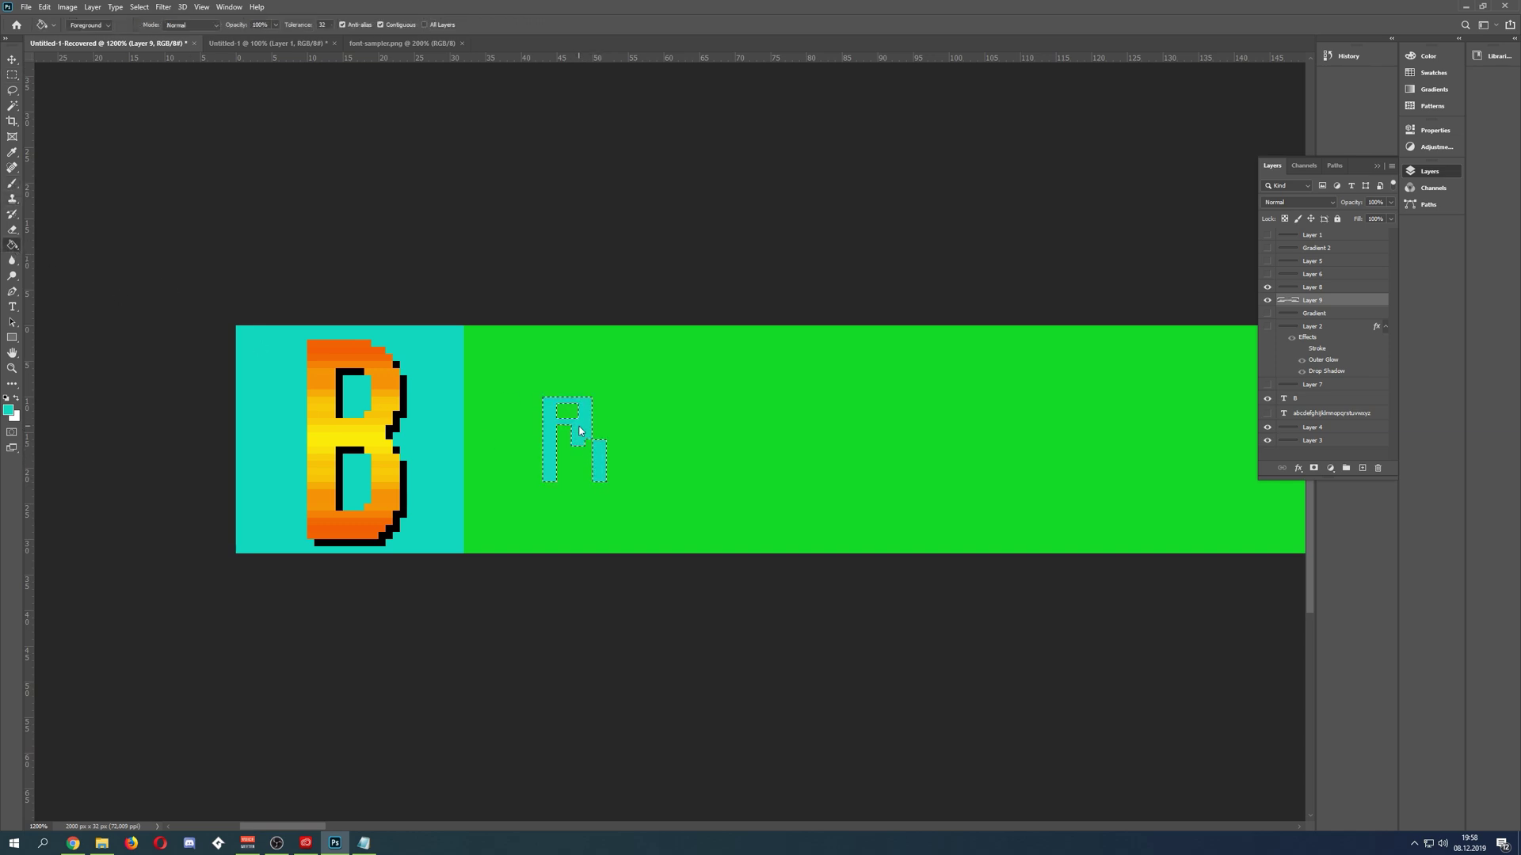
{"action": "key", "text": "ctrl+d"}
{"action": "key", "text": "v"}
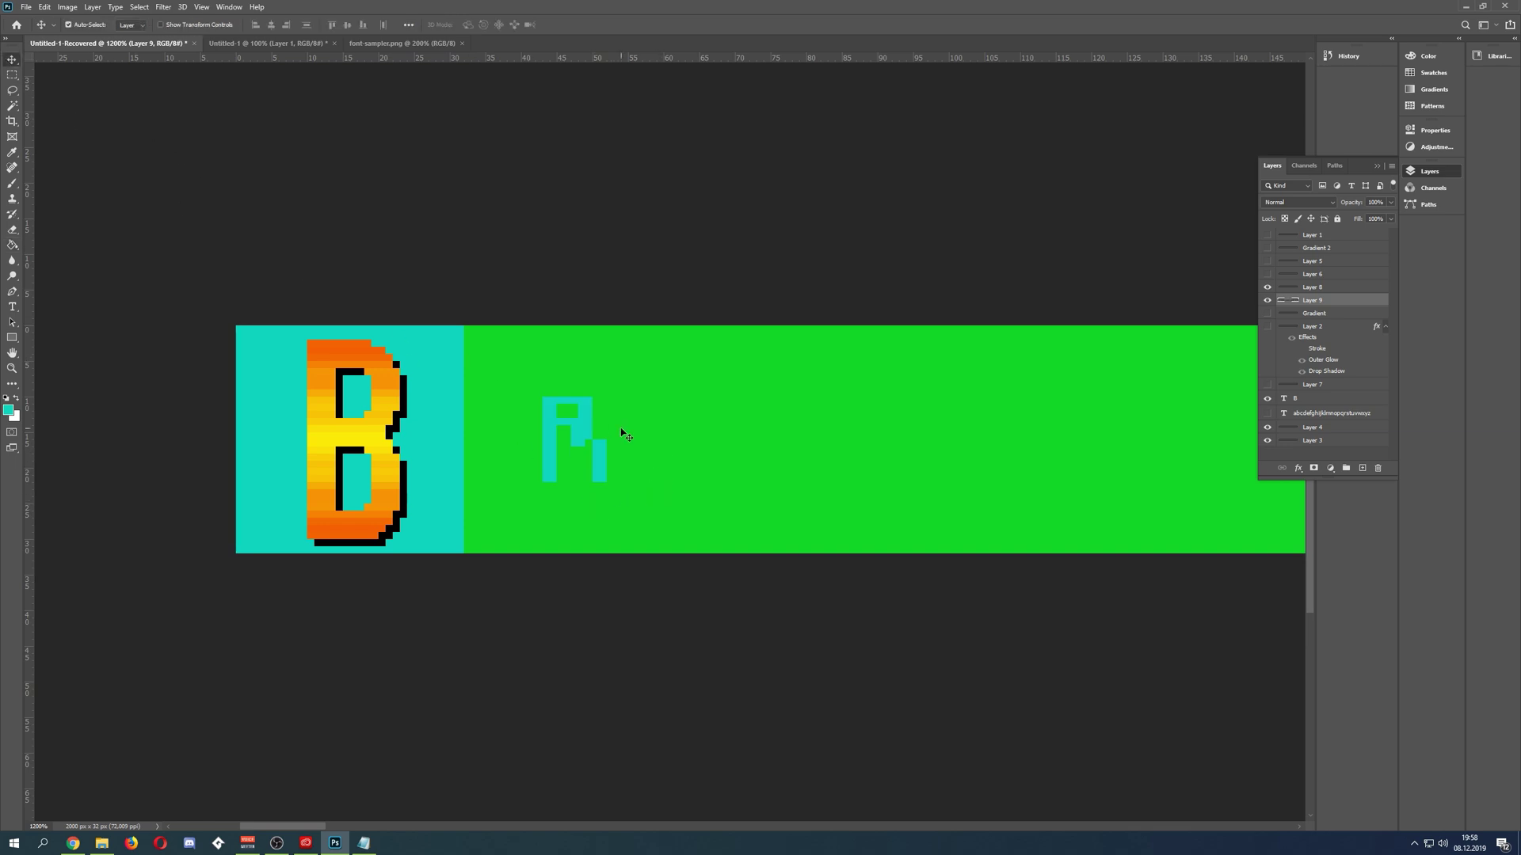
{"action": "mouse_move", "coordinate": [586, 429]}
{"action": "left_mouse_down"}
{"action": "mouse_move", "coordinate": [560, 427]}
{"action": "mouse_move", "coordinate": [586, 435]}
{"action": "left_mouse_up"}
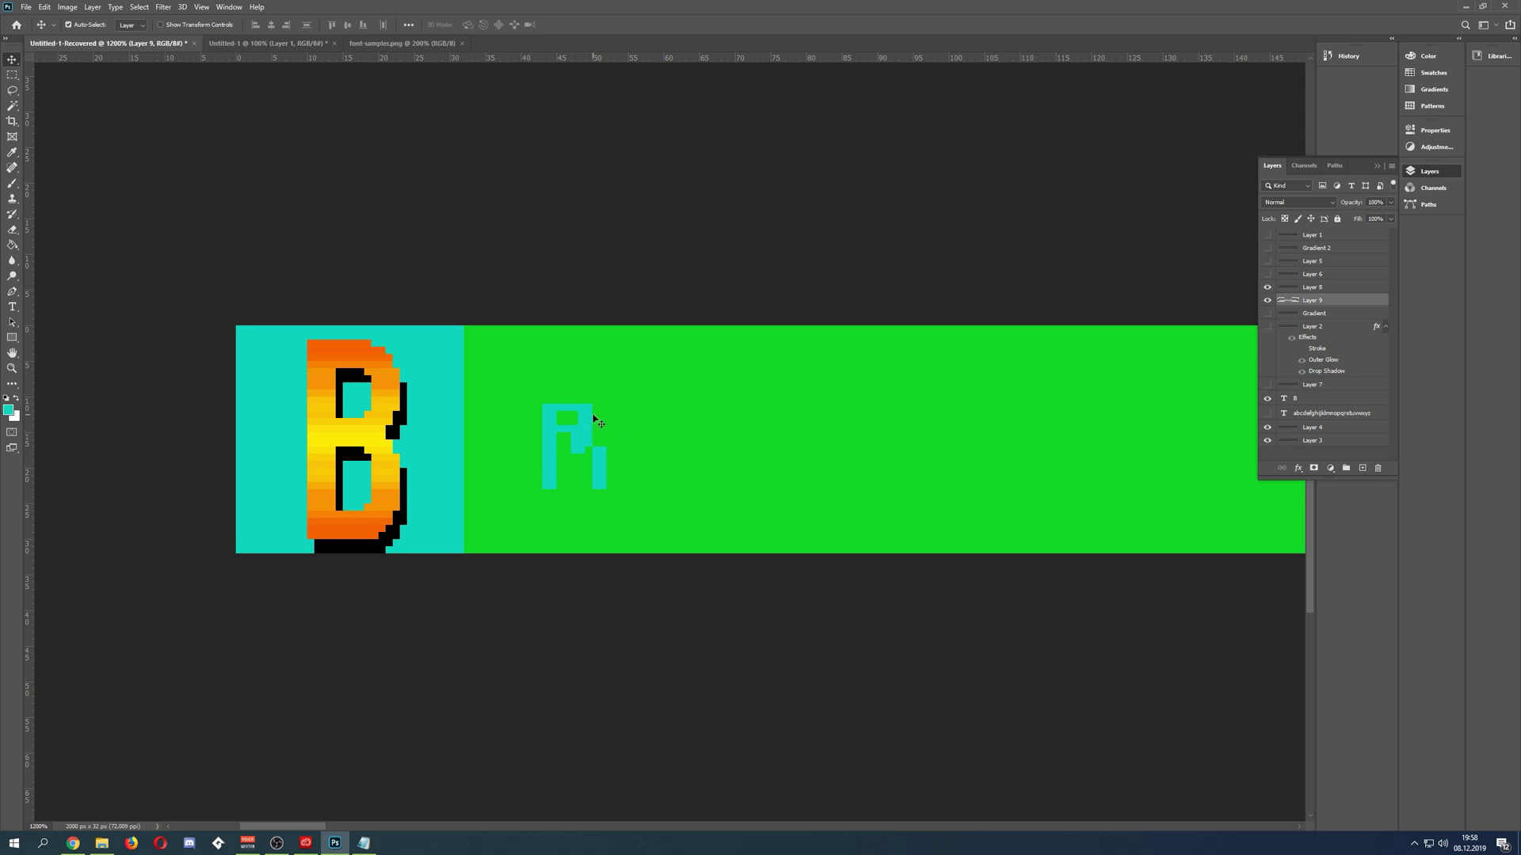